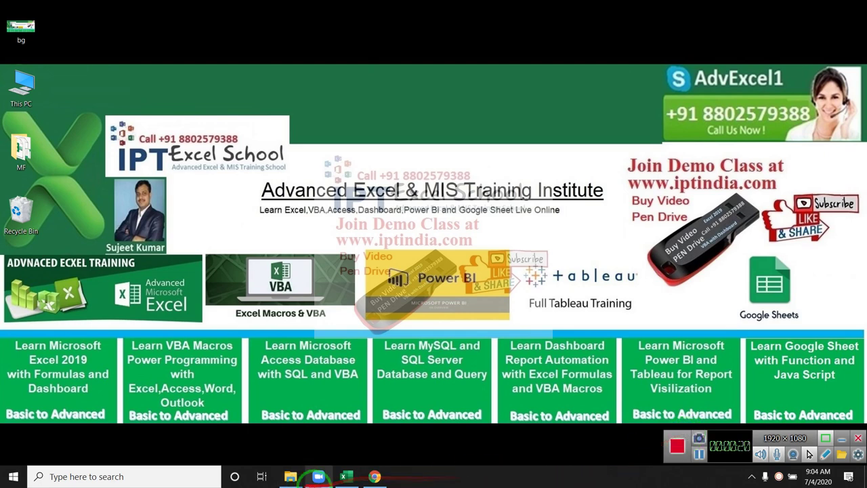
Restore the Book1 workbook window from the Excel taskbar button.
{"action": "left_click", "coordinate": [345, 479]}
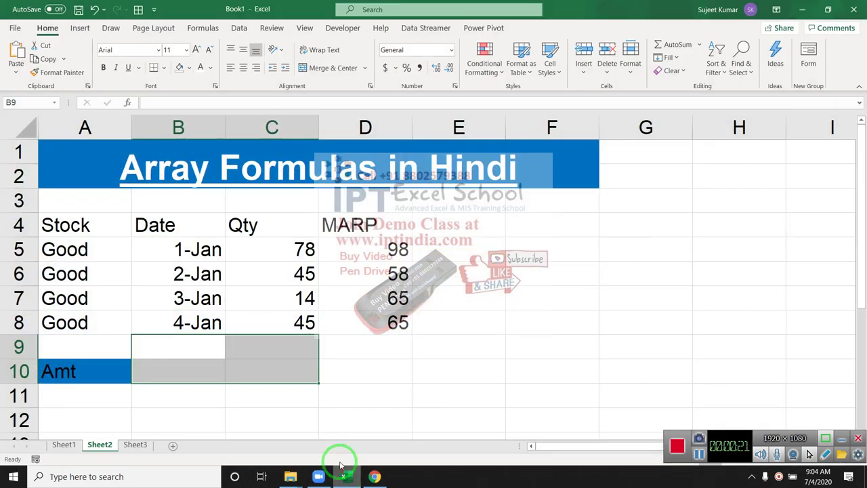
Enter =SUM(D5:D8) in D9 to total the MARP values as 286.
{"action": "left_click", "coordinate": [277, 370]}
{"action": "left_click", "coordinate": [360, 351]}
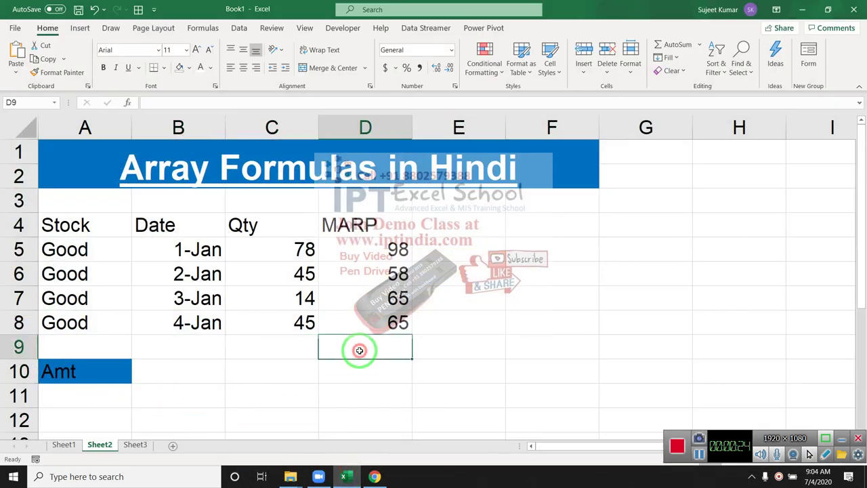
{"action": "type", "text": "=su"}
{"action": "key", "text": "Tab"}
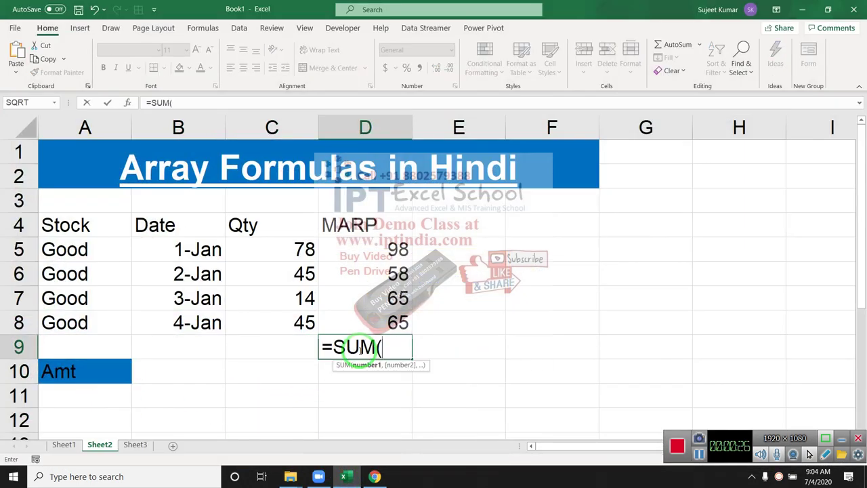
{"action": "key", "text": "Up"}
{"action": "key", "text": "shift+Up"}
{"action": "key", "text": "shift+Up"}
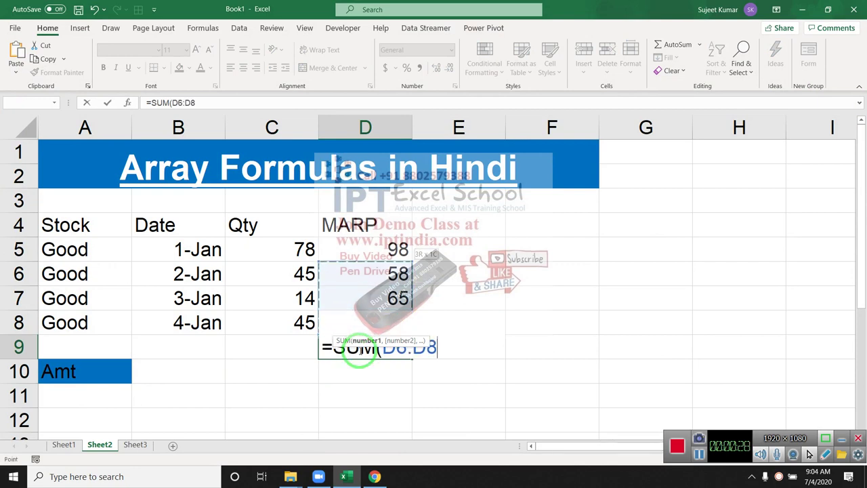
{"action": "key", "text": "shift+Up"}
{"action": "key", "text": "Return"}
Enter =PRODUCT(D5:D8) in D10, returning 24014900, and select both results.
{"action": "type", "text": "="}
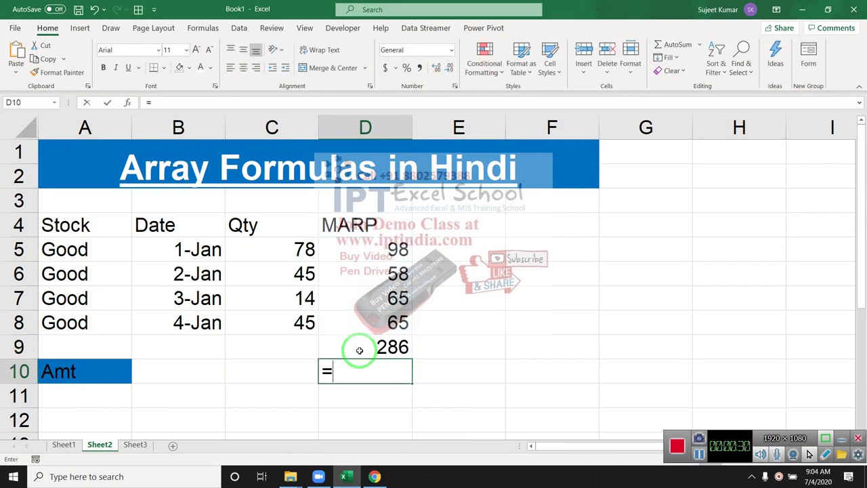
{"action": "type", "text": "pr"}
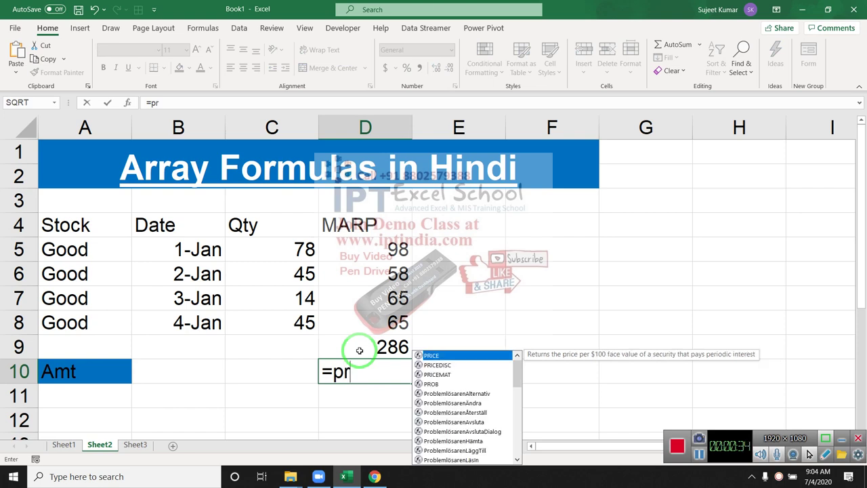
{"action": "type", "text": "o"}
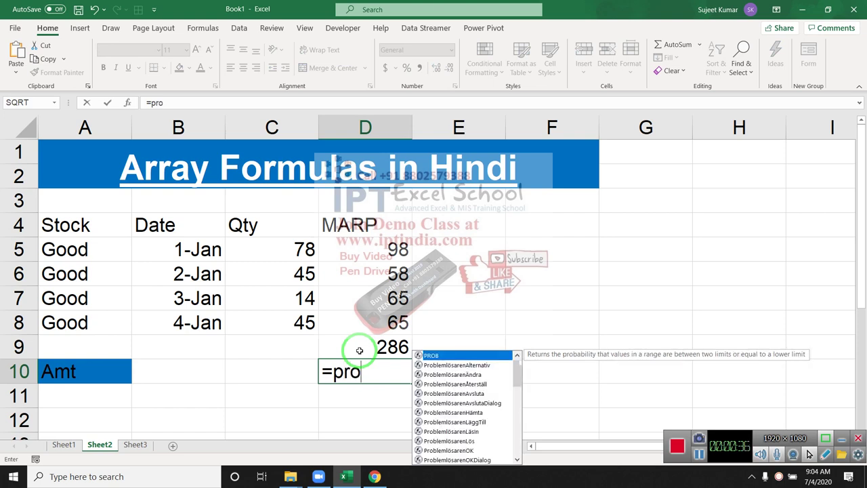
{"action": "type", "text": "c"}
{"action": "key", "text": "BackSpace"}
{"action": "type", "text": "d"}
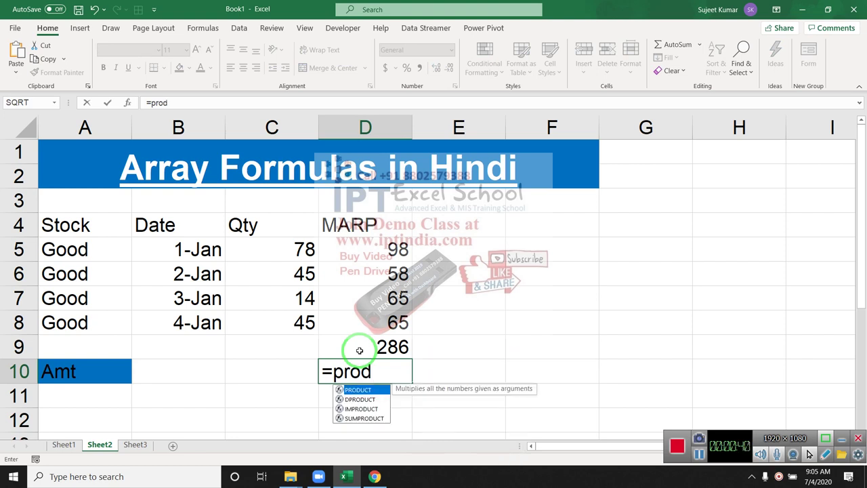
{"action": "key", "text": "Tab"}
{"action": "key", "text": "Up"}
{"action": "key", "text": "Up"}
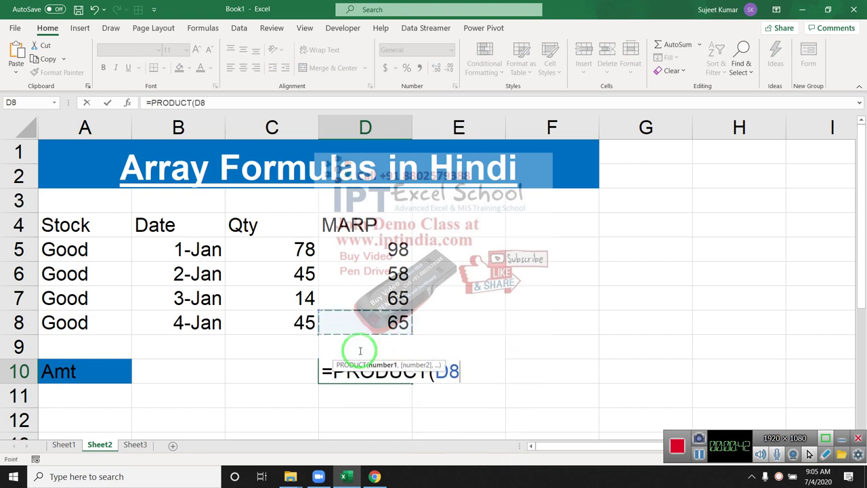
{"action": "key", "text": "ctrl+shift+Up"}
{"action": "key", "text": "shift+Down"}
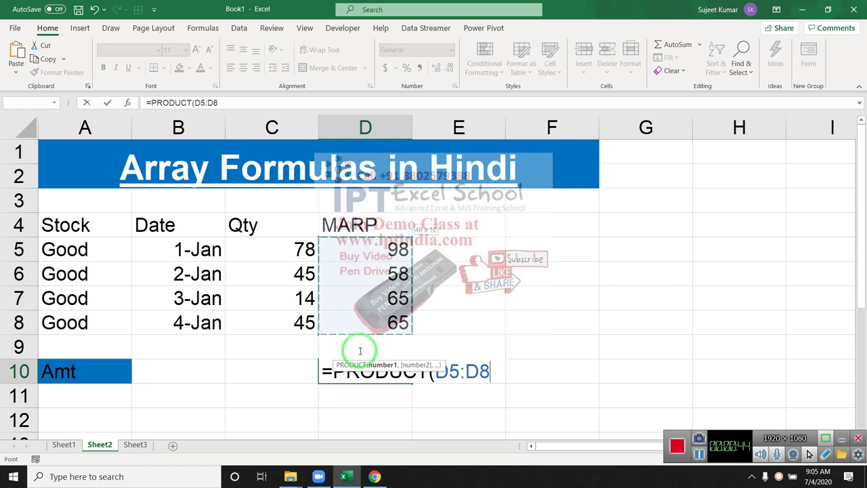
{"action": "key", "text": "Return"}
{"action": "key", "text": "Up"}
{"action": "key", "text": "Up"}
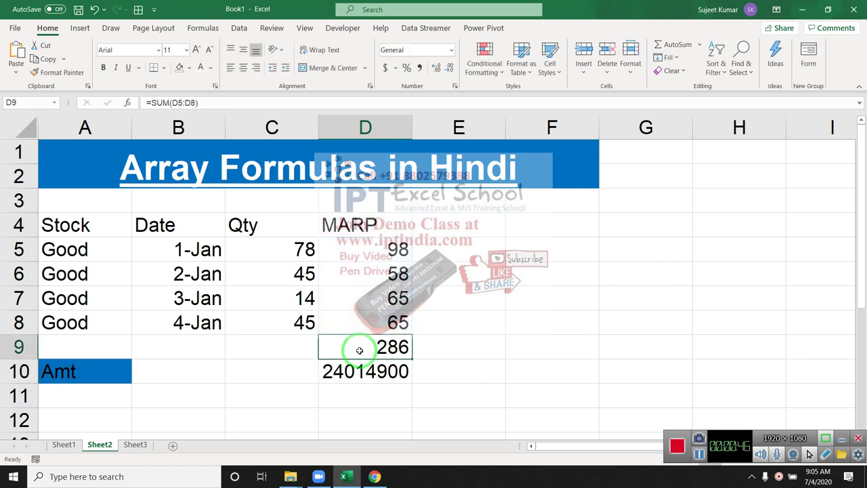
{"action": "key", "text": "Down"}
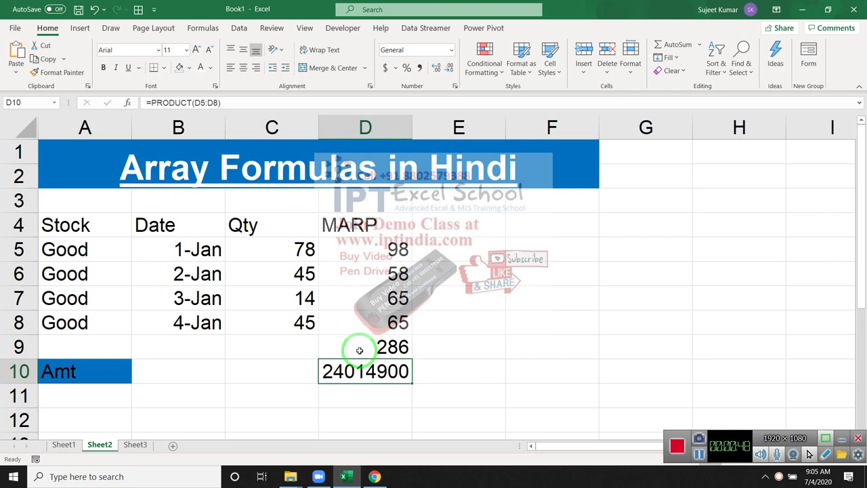
{"action": "key", "text": "shift+Up"}
Inspect the SUM and PRODUCT formulas in D9 and D10 without changing them.
{"action": "left_click", "coordinate": [359, 350]}
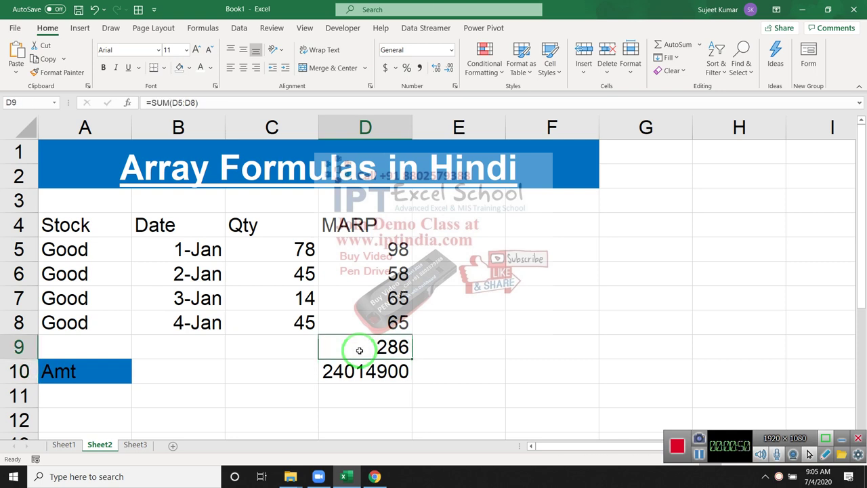
{"action": "double_click", "coordinate": [360, 350]}
{"action": "key", "text": "Escape"}
{"action": "key", "text": "Down"}
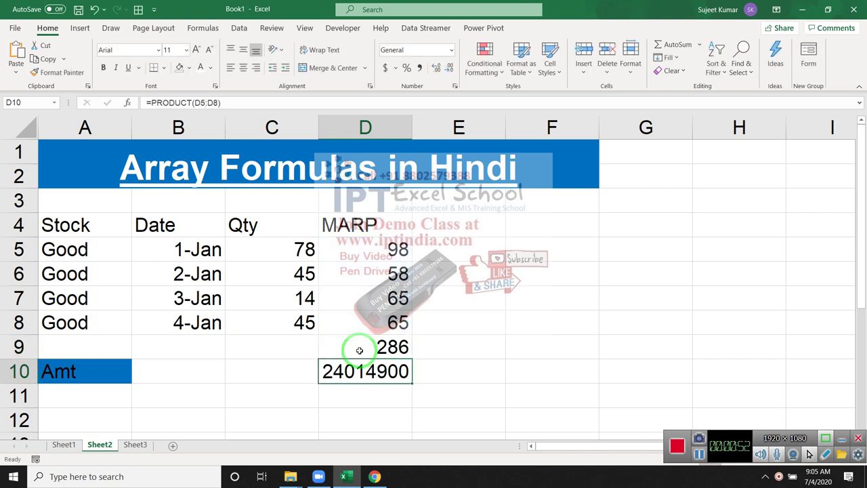
{"action": "key", "text": "F2"}
{"action": "key", "text": "Escape"}
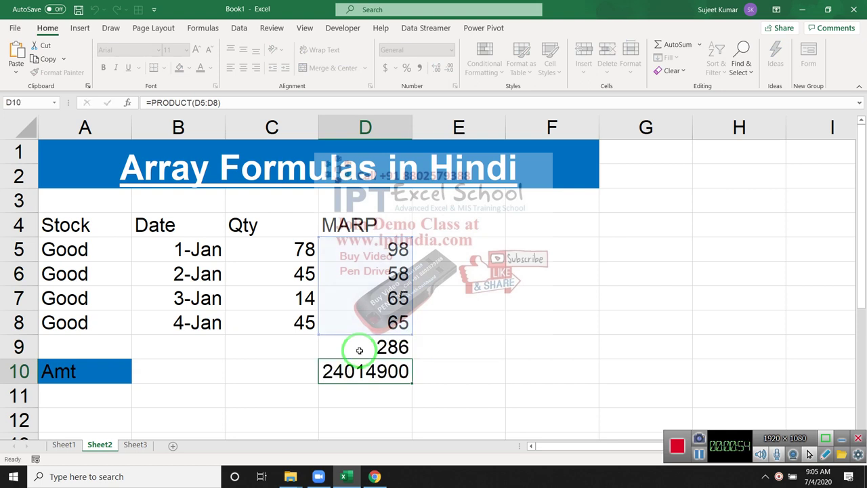
Try =98*58*65*65 in D11, cancel it, and clear D9:D10.
{"action": "key", "text": "Down"}
{"action": "type", "text": "="}
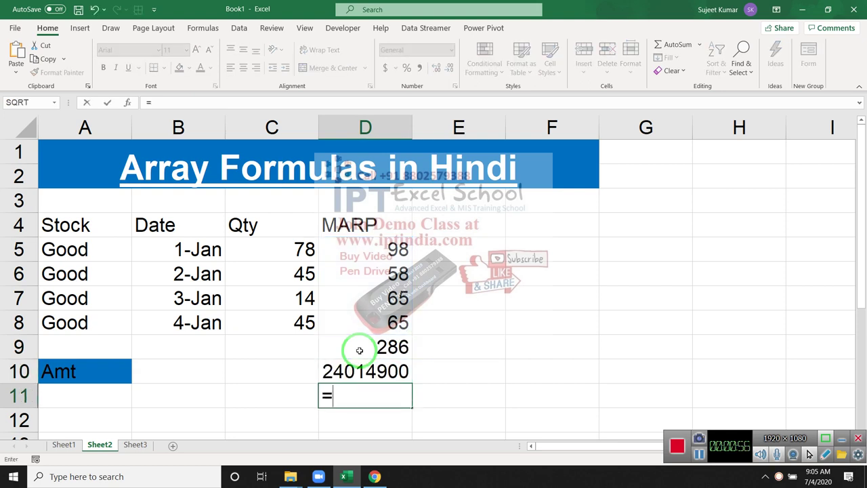
{"action": "type", "text": "98"}
{"action": "type", "text": "*58"}
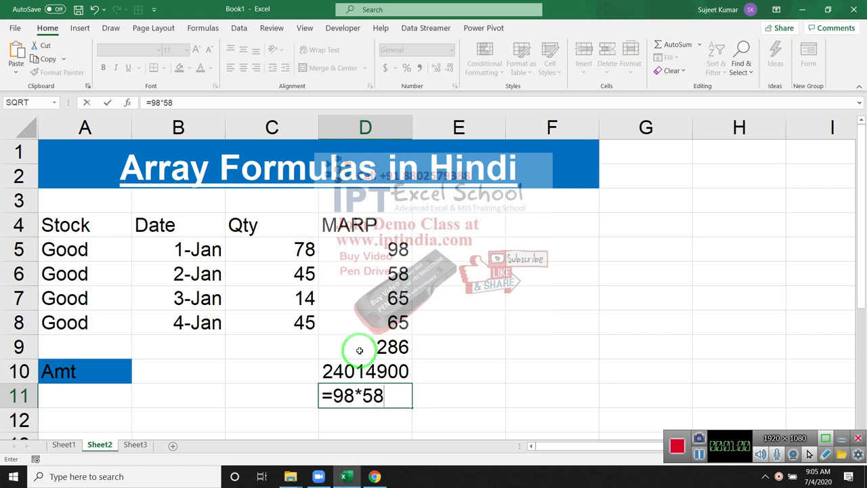
{"action": "type", "text": "*65"}
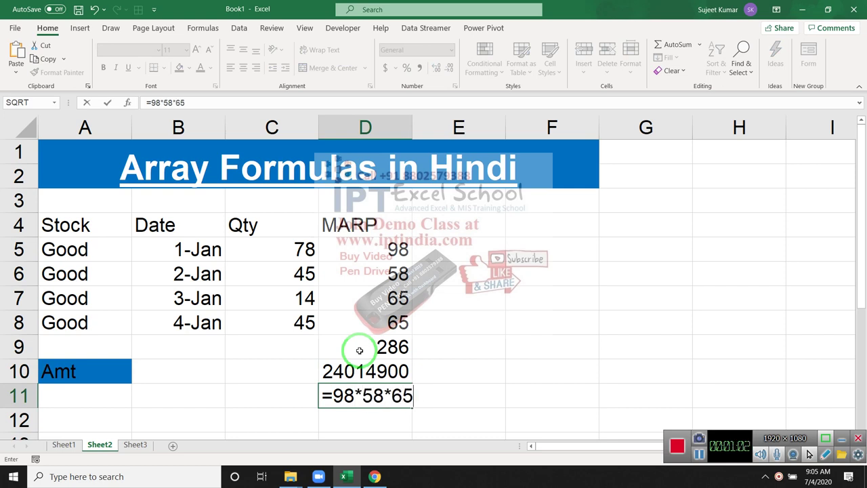
{"action": "type", "text": "*65"}
{"action": "key", "text": "Escape"}
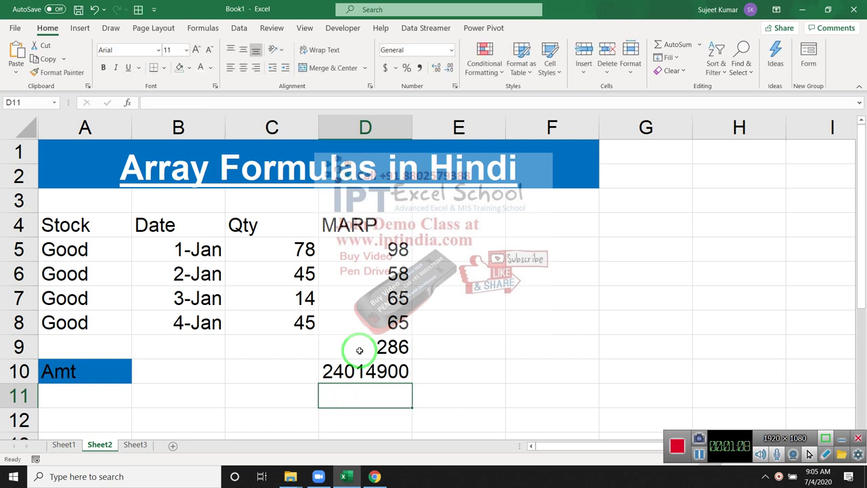
{"action": "key", "text": "Up"}
{"action": "key", "text": "Up"}
{"action": "key", "text": "shift+Down"}
{"action": "key", "text": "Delete"}
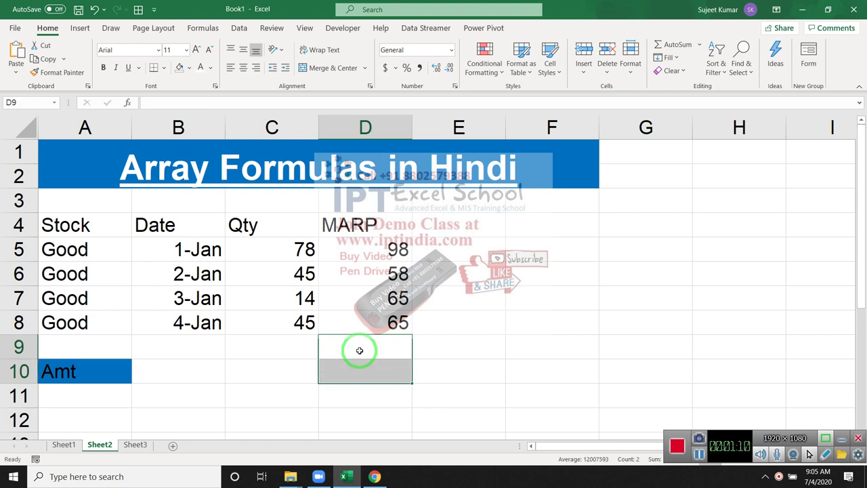
{"action": "left_click", "coordinate": [203, 382]}
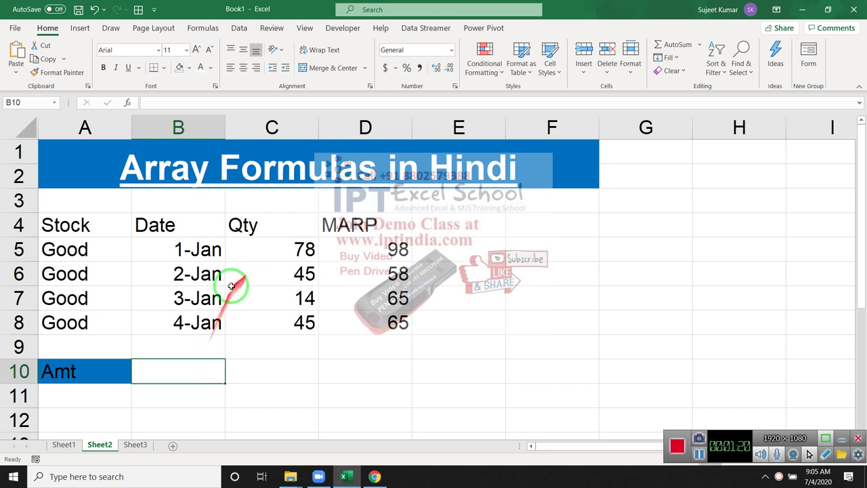
{"action": "left_click_drag", "start_coordinate": [275, 252], "coordinate": [281, 324]}
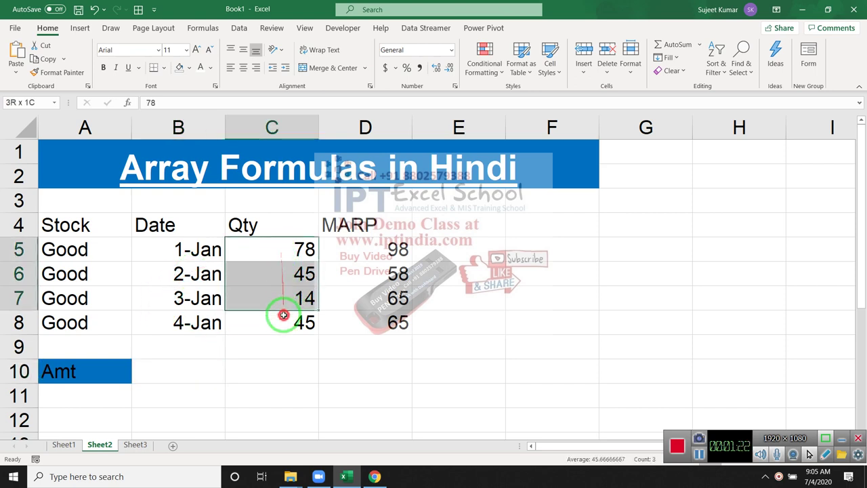
{"action": "left_click_drag", "start_coordinate": [370, 250], "coordinate": [381, 324]}
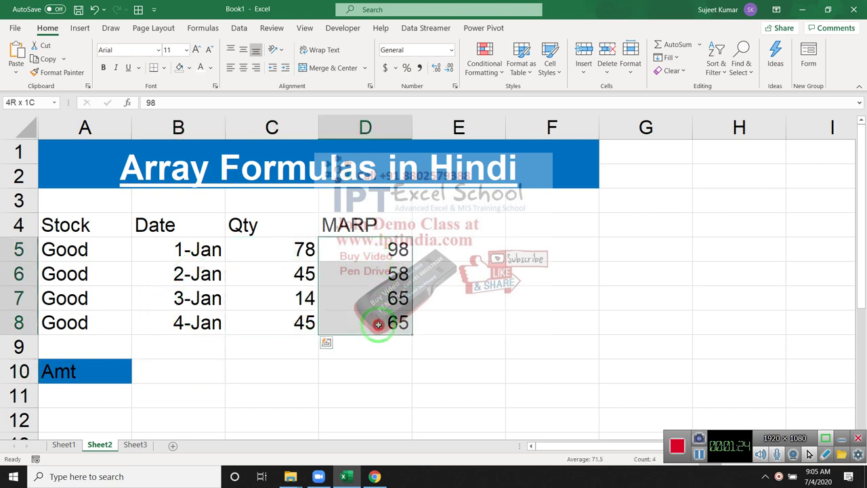
{"action": "left_click", "coordinate": [154, 370]}
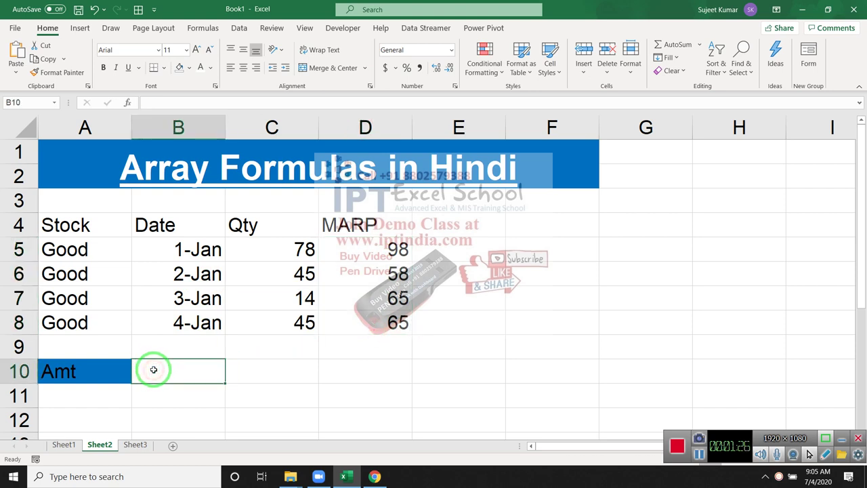
{"action": "left_click", "coordinate": [447, 250]}
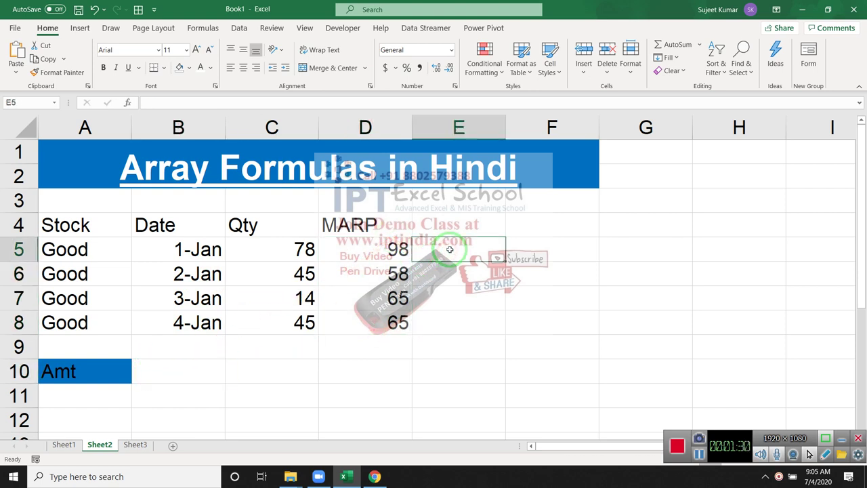
{"action": "type", "text": "="}
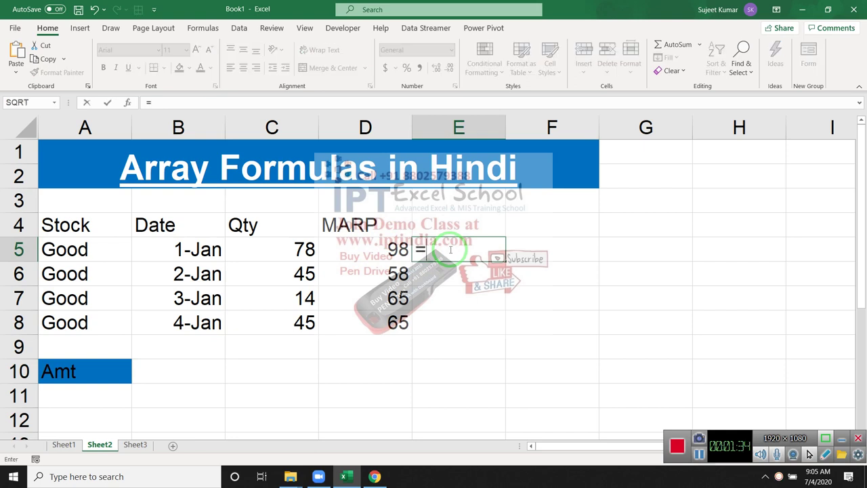
{"action": "type", "text": "su"}
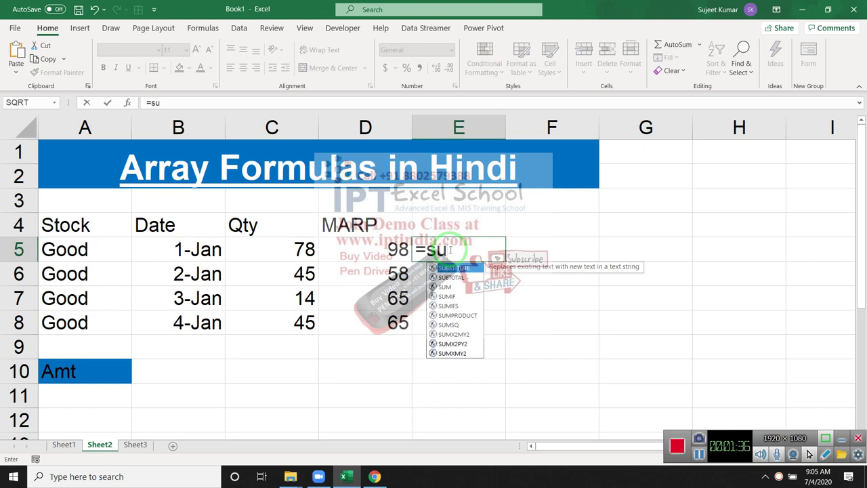
{"action": "key", "text": "BackSpace"}
{"action": "key", "text": "BackSpace"}
{"action": "key", "text": "Left"}
{"action": "key", "text": "Left"}
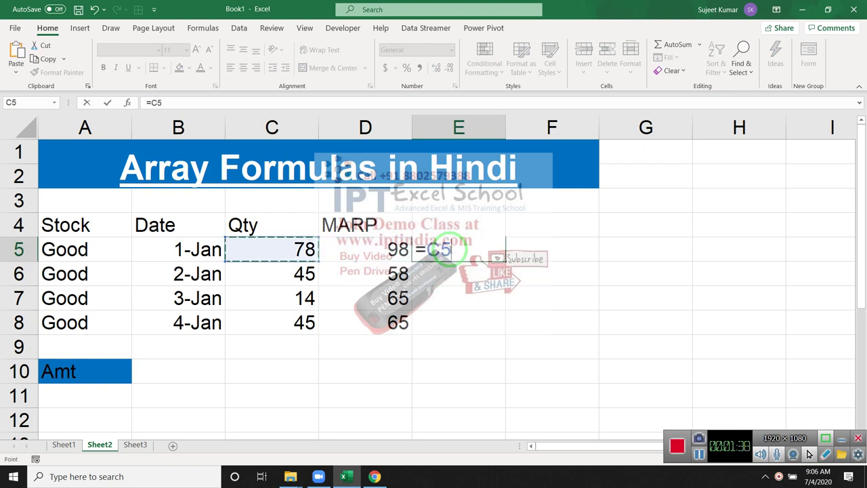
{"action": "type", "text": "*"}
{"action": "key", "text": "Left"}
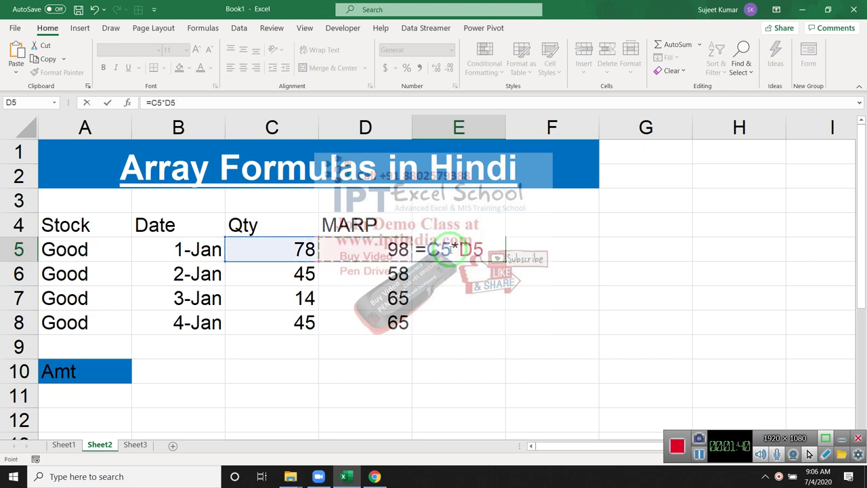
{"action": "key", "text": "Return"}
{"action": "key", "text": "shift+Up"}
{"action": "key", "text": "shift+Down"}
{"action": "key", "text": "shift+Down"}
{"action": "key", "text": "shift+Down"}
{"action": "key", "text": "shift+Up"}
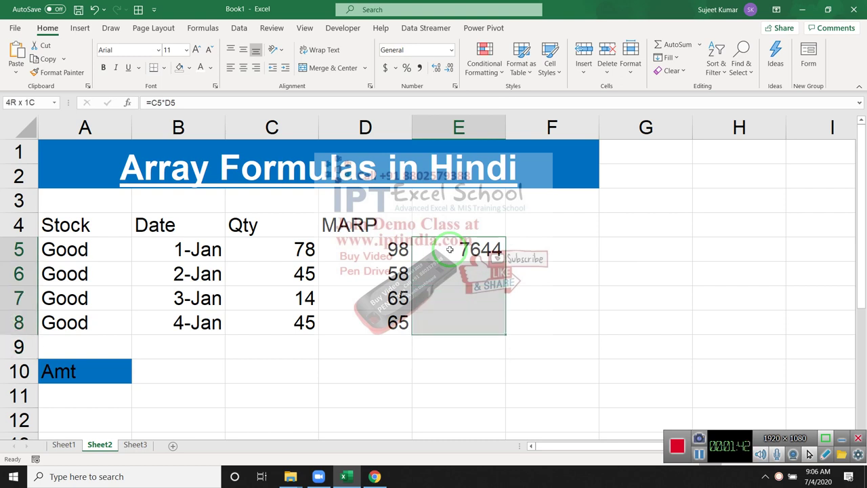
{"action": "key", "text": "ctrl+d"}
{"action": "key", "text": "Down"}
{"action": "key", "text": "Down"}
{"action": "key", "text": "Down"}
{"action": "key", "text": "Down"}
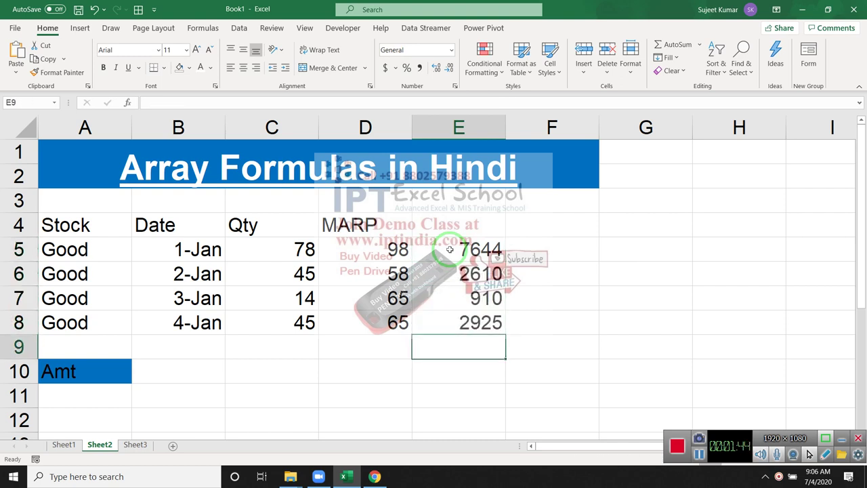
{"action": "type", "text": "=s"}
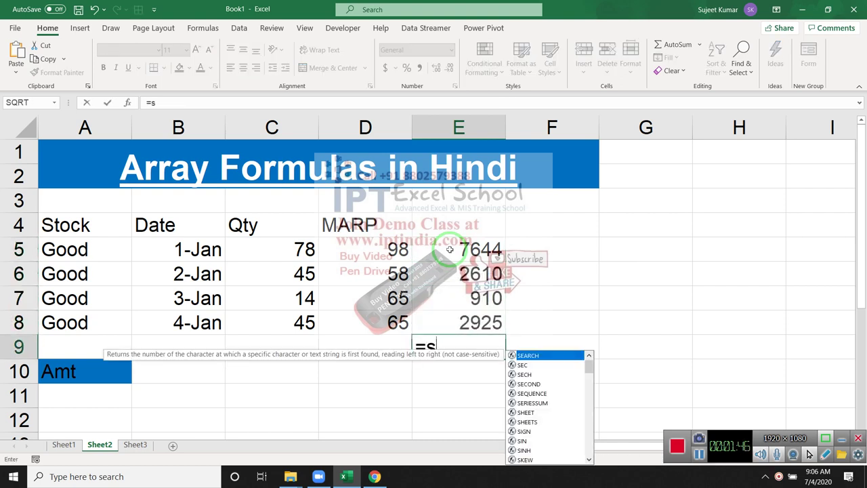
{"action": "type", "text": "um"}
{"action": "key", "text": "Tab"}
{"action": "key", "text": "Up"}
{"action": "key", "text": "shift+Up"}
{"action": "key", "text": "shift+Up"}
{"action": "key", "text": "shift+Up"}
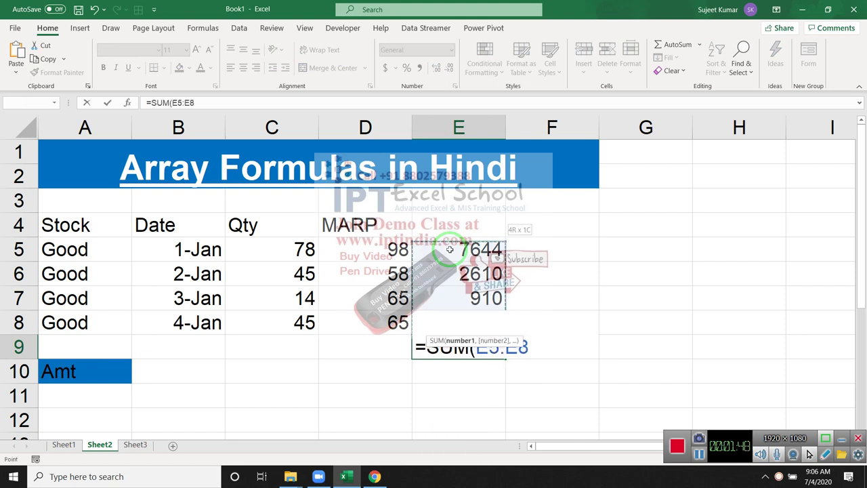
{"action": "key", "text": "ctrl+shift+Return"}
{"action": "key", "text": "Up"}
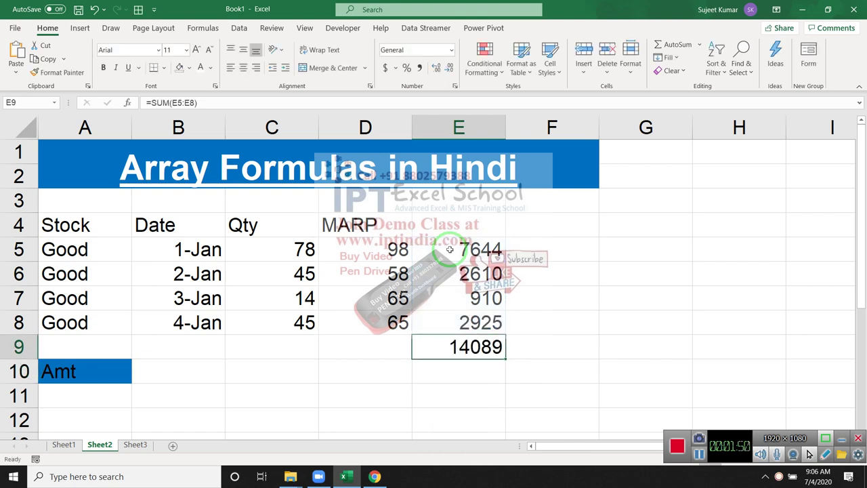
{"action": "key", "text": "F2"}
{"action": "key", "text": "Escape"}
{"action": "key", "text": "shift+Up"}
{"action": "key", "text": "shift+Up"}
{"action": "key", "text": "shift+Up"}
{"action": "key", "text": "shift+Up"}
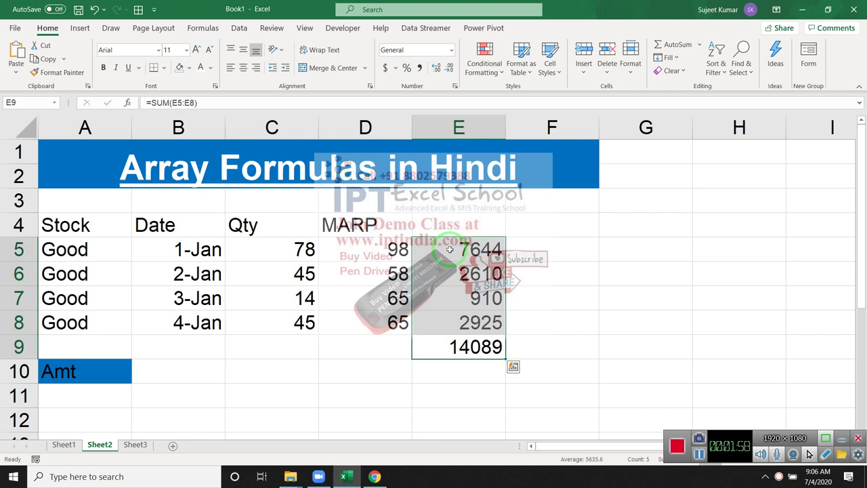
{"action": "key", "text": "Delete"}
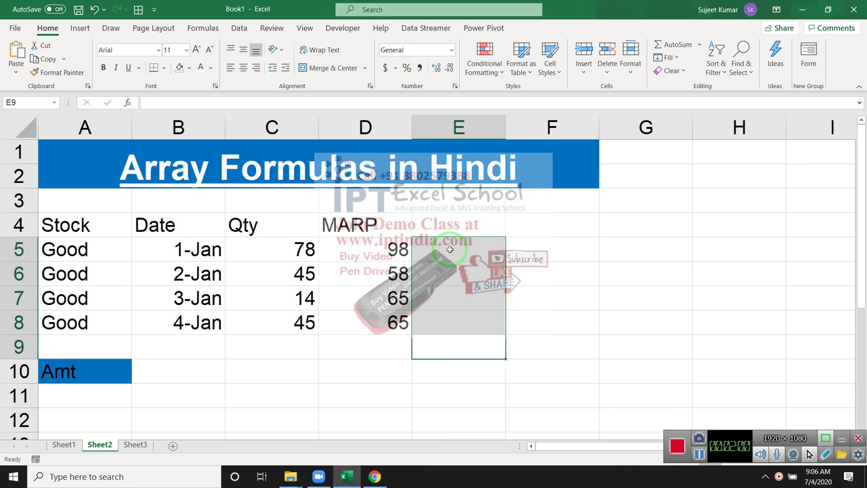
{"action": "left_click", "coordinate": [169, 380]}
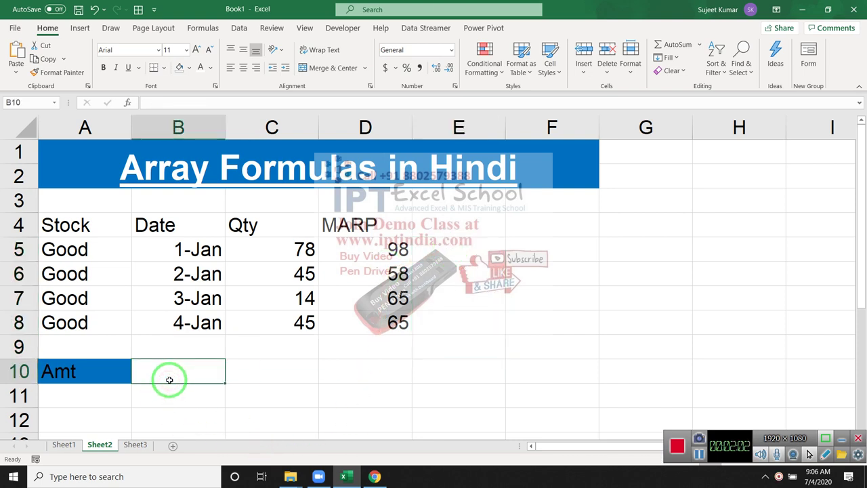
{"action": "double_click", "coordinate": [168, 377]}
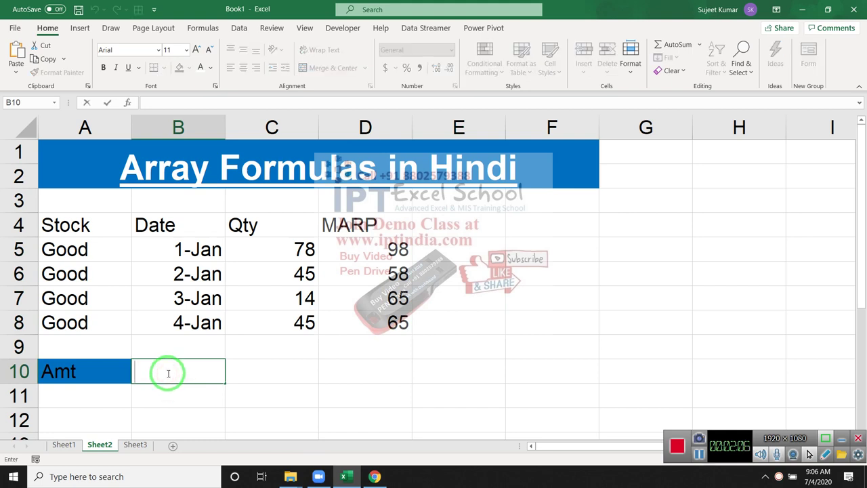
{"action": "type", "text": "su"}
{"action": "type", "text": "m"}
{"action": "key", "text": "BackSpace"}
{"action": "key", "text": "BackSpace"}
{"action": "key", "text": "BackSpace"}
{"action": "type", "text": "=sum"}
{"action": "key", "text": "Tab"}
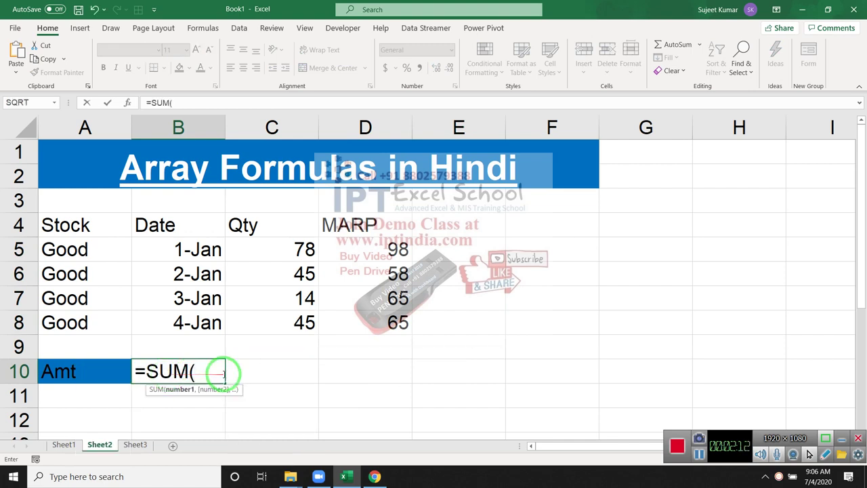
{"action": "left_click_drag", "start_coordinate": [269, 252], "coordinate": [280, 312]}
{"action": "type", "text": "*"}
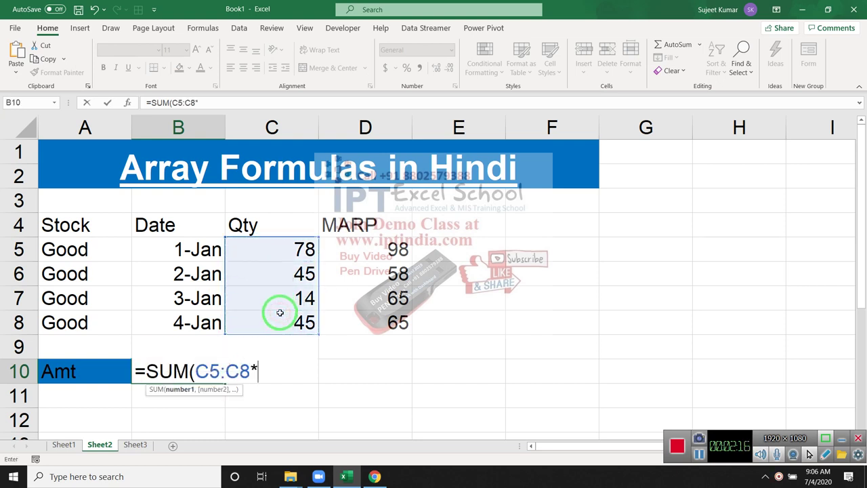
{"action": "left_click_drag", "start_coordinate": [383, 250], "coordinate": [382, 318]}
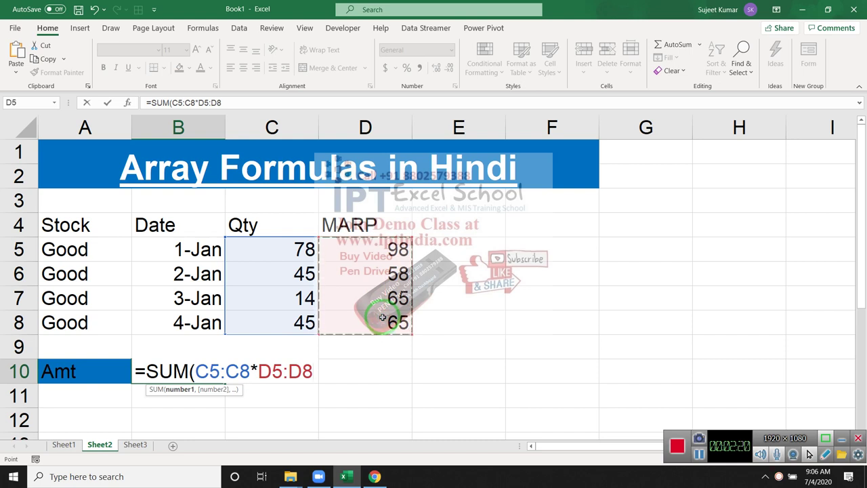
{"action": "type", "text": ")"}
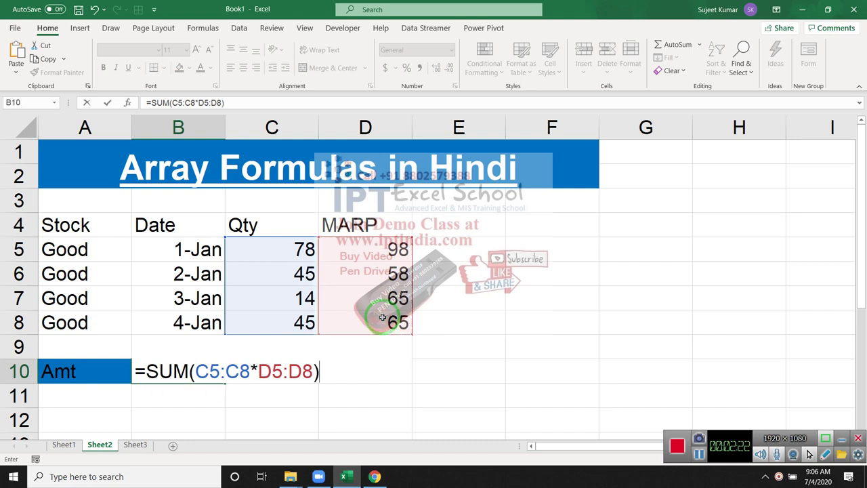
{"action": "key", "text": "ctrl+shift+Return"}
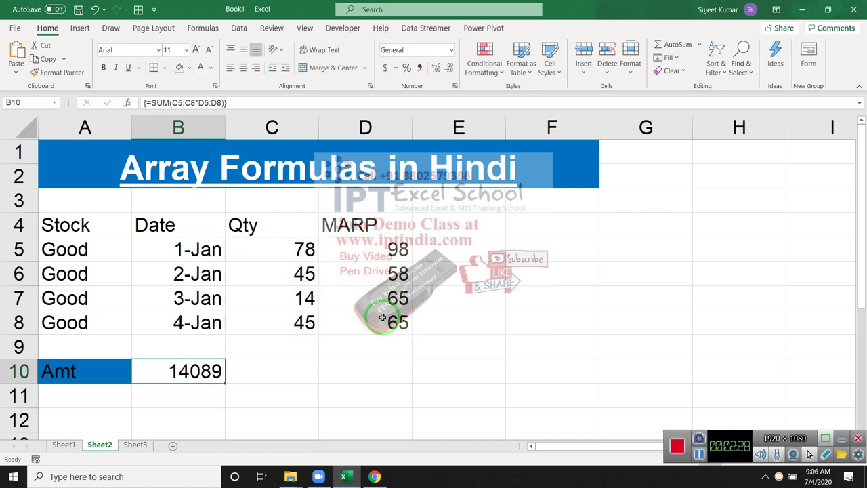
{"action": "key", "text": "Delete"}
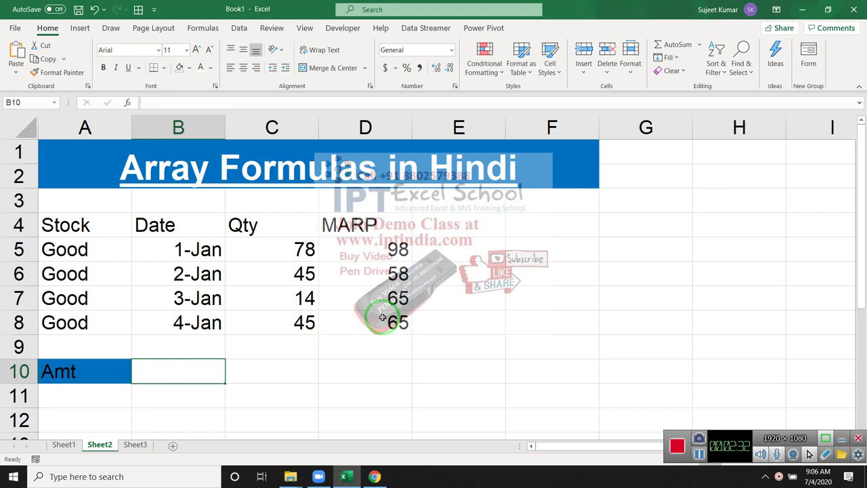
Enter =SUMPRODUCT(C5:C8,D5:D8) in B10, giving 14089.
{"action": "type", "text": "="}
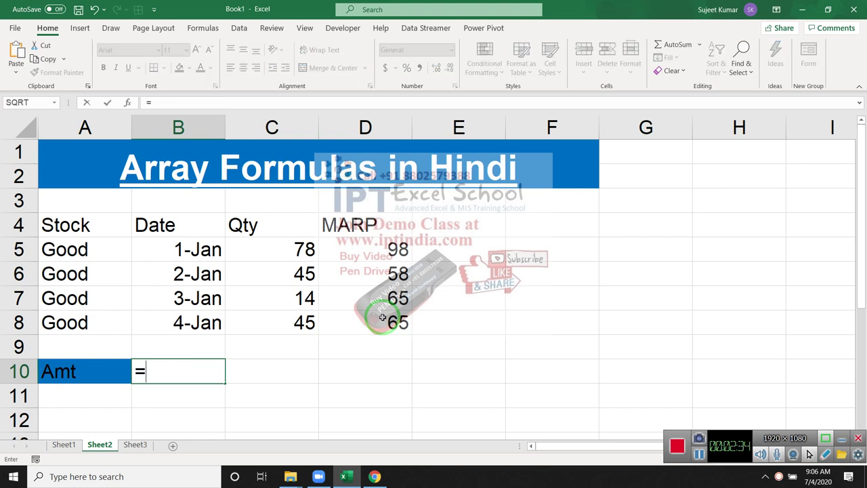
{"action": "type", "text": "sum"}
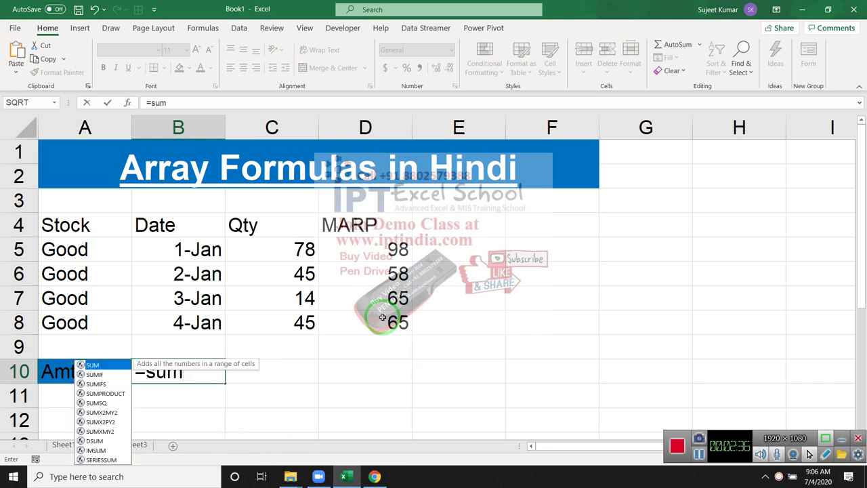
{"action": "key", "text": "Down"}
{"action": "key", "text": "Down"}
{"action": "key", "text": "Down"}
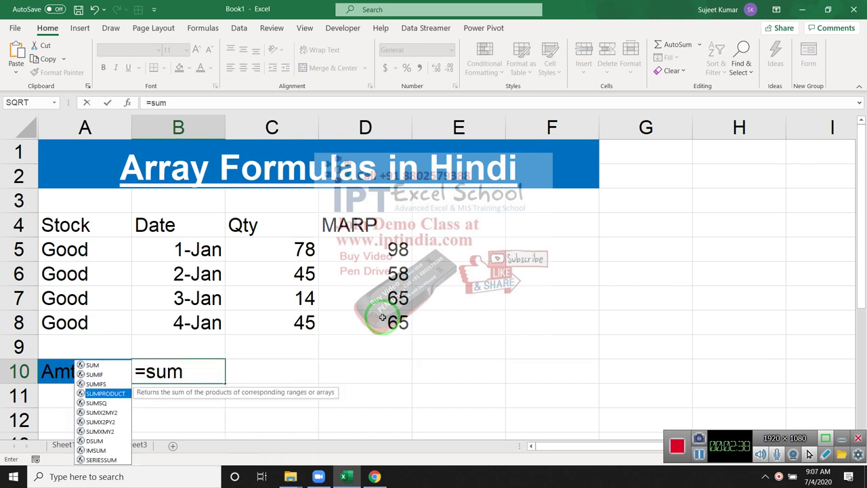
{"action": "key", "text": "Tab"}
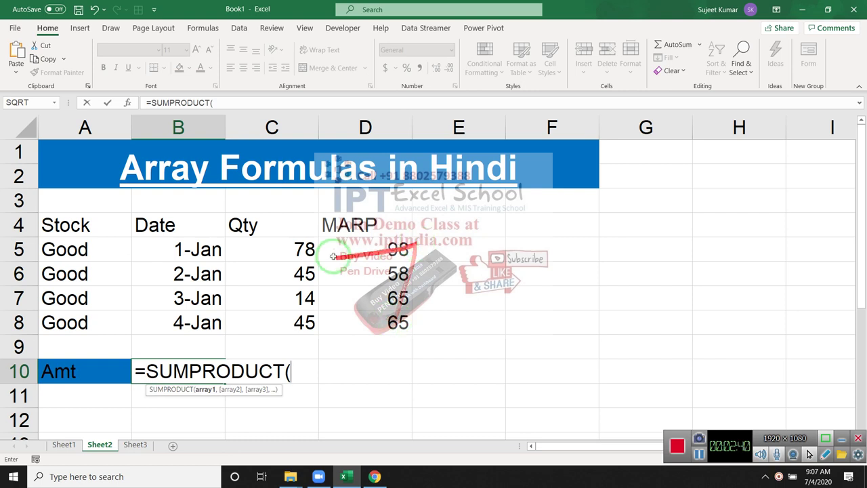
{"action": "left_click_drag", "start_coordinate": [298, 249], "coordinate": [297, 320]}
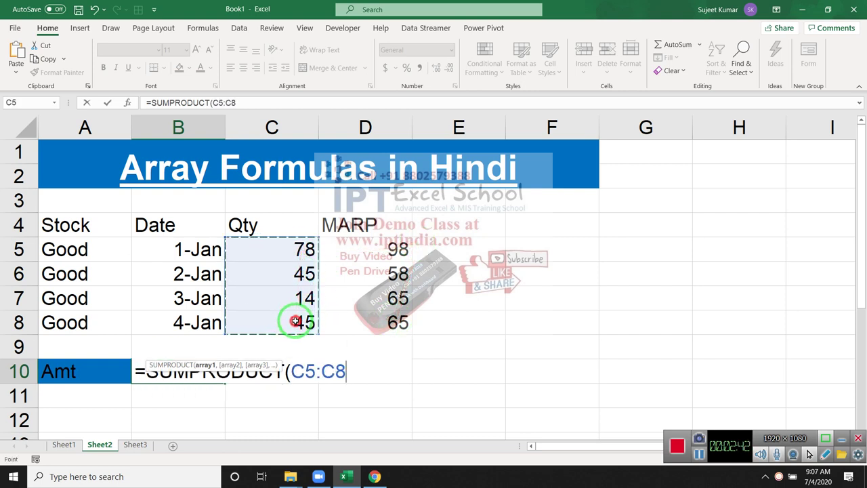
{"action": "type", "text": ","}
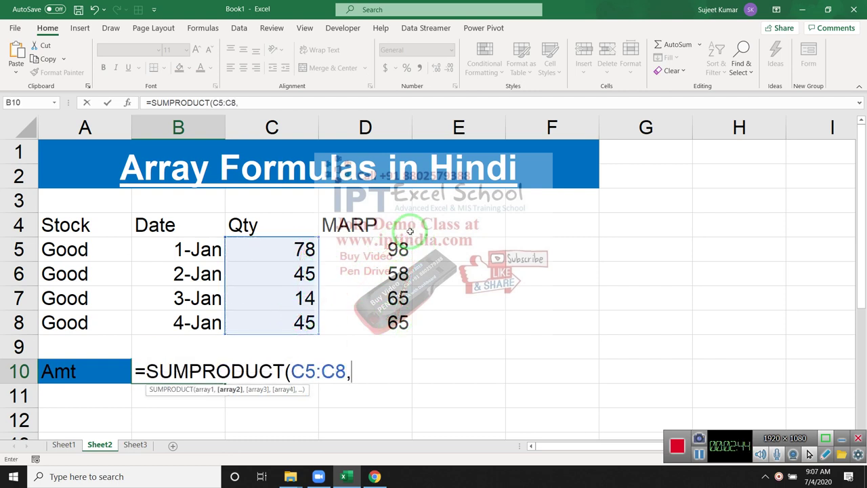
{"action": "left_click_drag", "start_coordinate": [397, 249], "coordinate": [397, 322]}
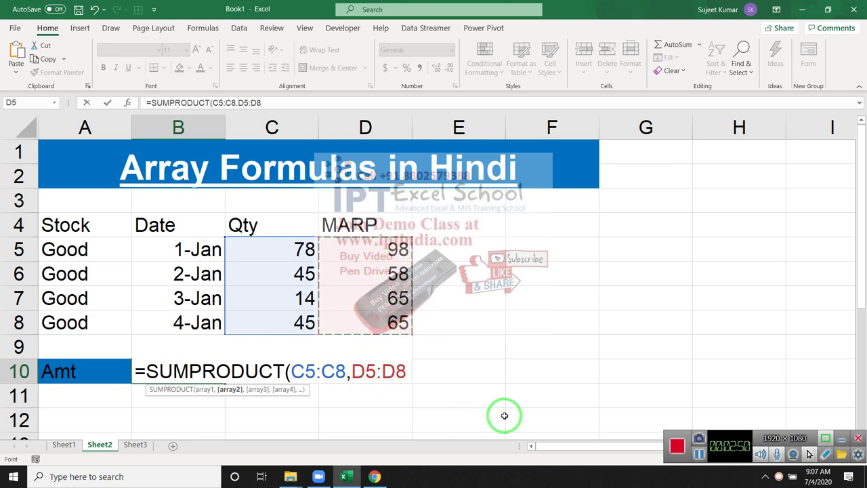
{"action": "key", "text": "Return"}
Review B10's SUMPRODUCT formula, then clear B10.
{"action": "key", "text": "Up"}
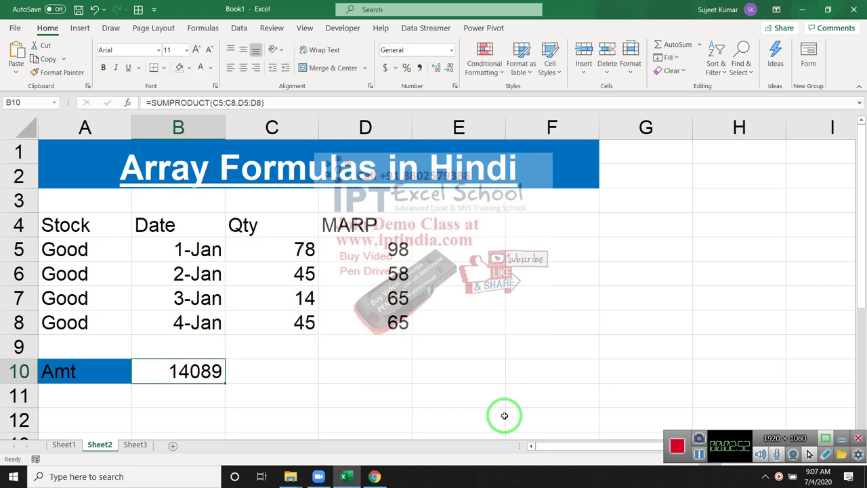
{"action": "key", "text": "F2"}
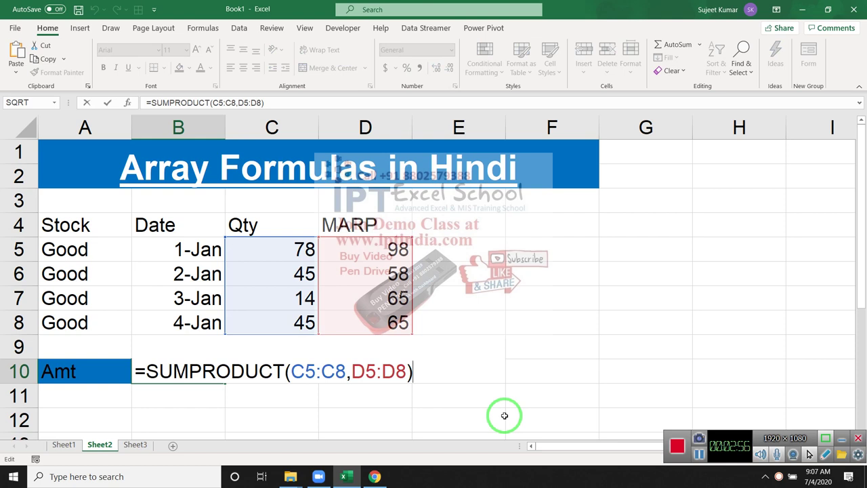
{"action": "key", "text": "Escape"}
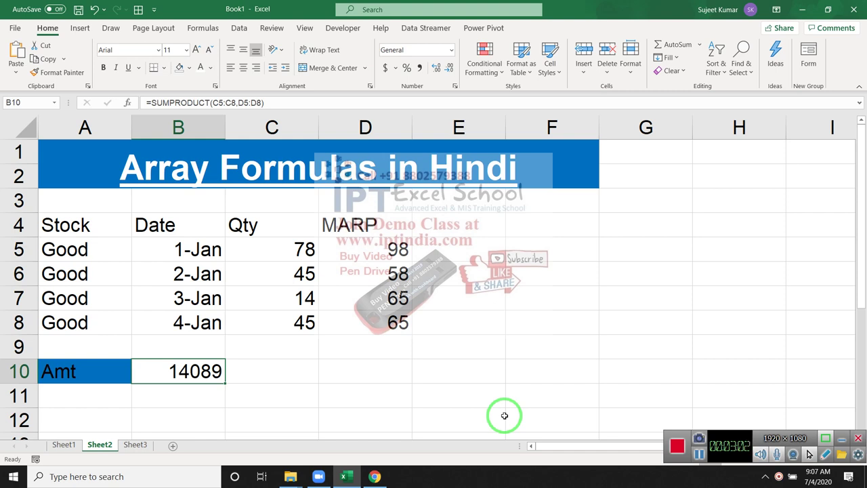
{"action": "key", "text": "Delete"}
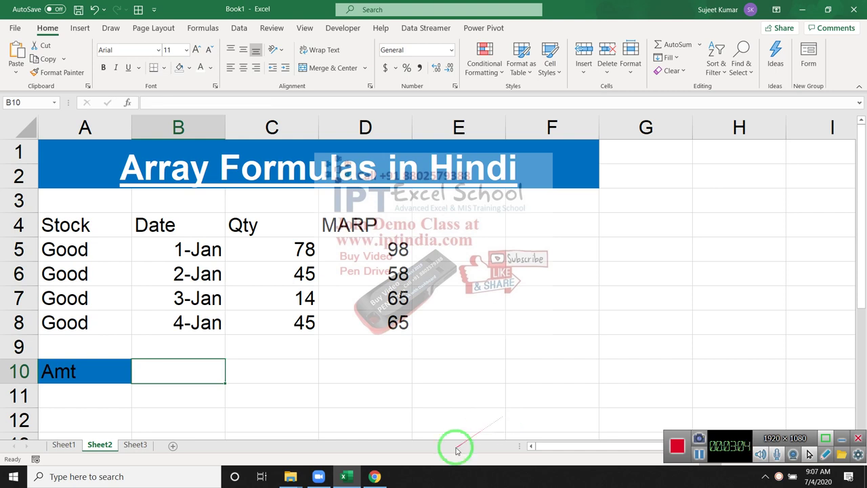
Rename the D4 heading from MARP to Amt and review the C5:C8 and D5:D8 values.
{"action": "left_click", "coordinate": [253, 224]}
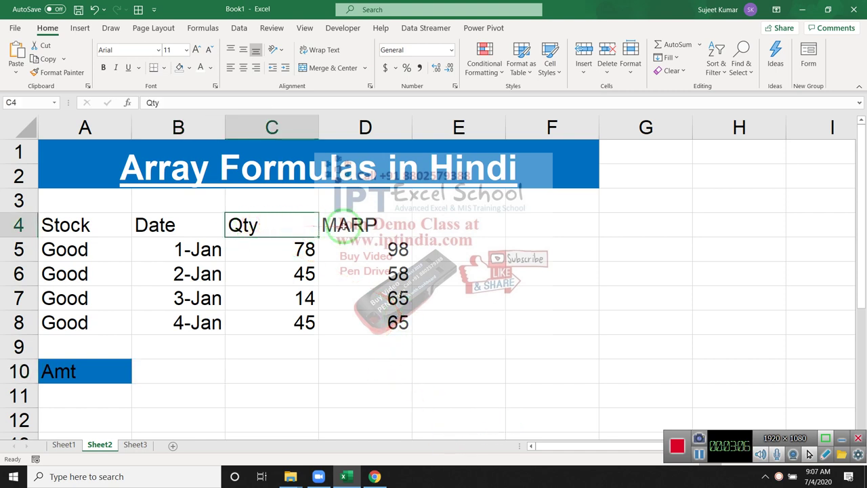
{"action": "left_click", "coordinate": [347, 227]}
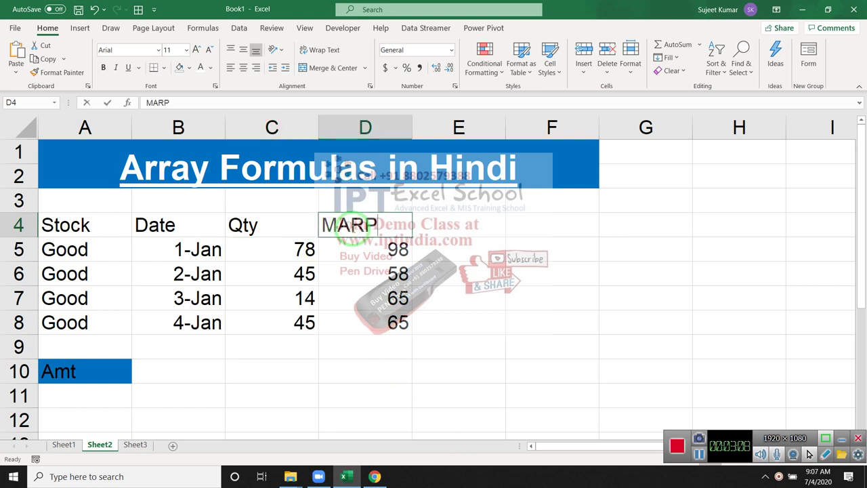
{"action": "type", "text": "Amt"}
{"action": "key", "text": "Return"}
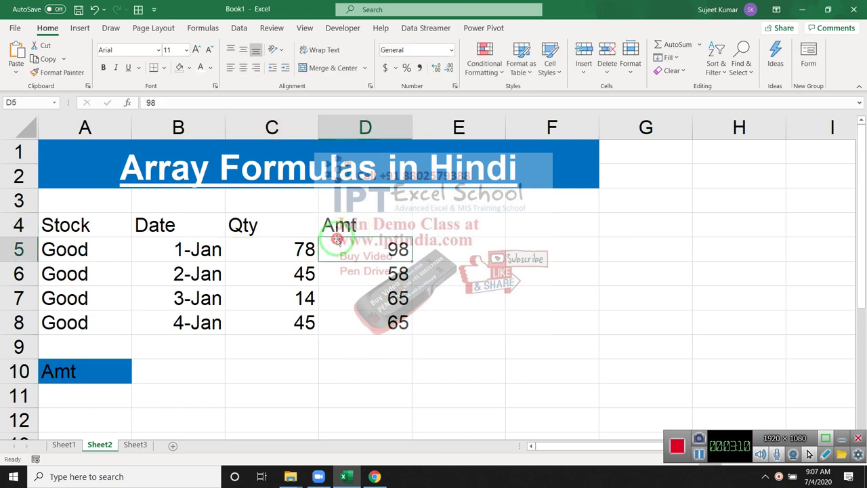
{"action": "mouse_move", "coordinate": [335, 261]}
{"action": "left_mouse_down"}
{"action": "mouse_move", "coordinate": [361, 272]}
{"action": "mouse_move", "coordinate": [360, 250]}
{"action": "left_mouse_up"}
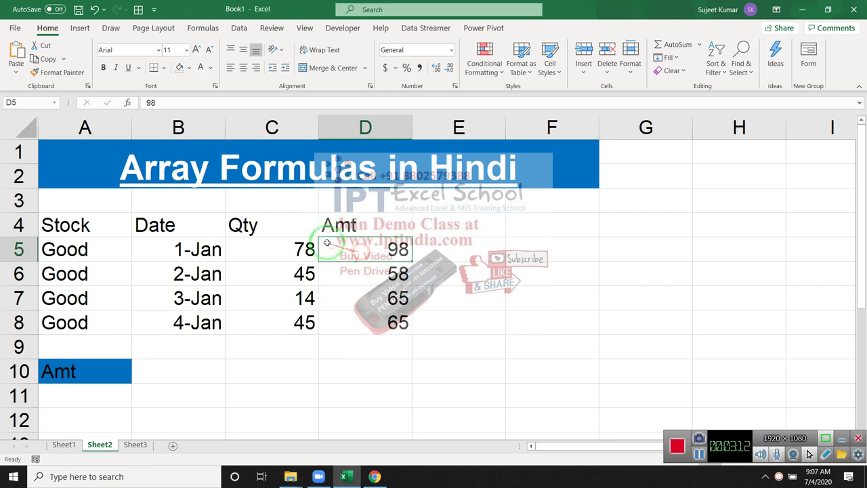
{"action": "left_click", "coordinate": [284, 230]}
{"action": "left_click_drag", "start_coordinate": [284, 250], "coordinate": [287, 319]}
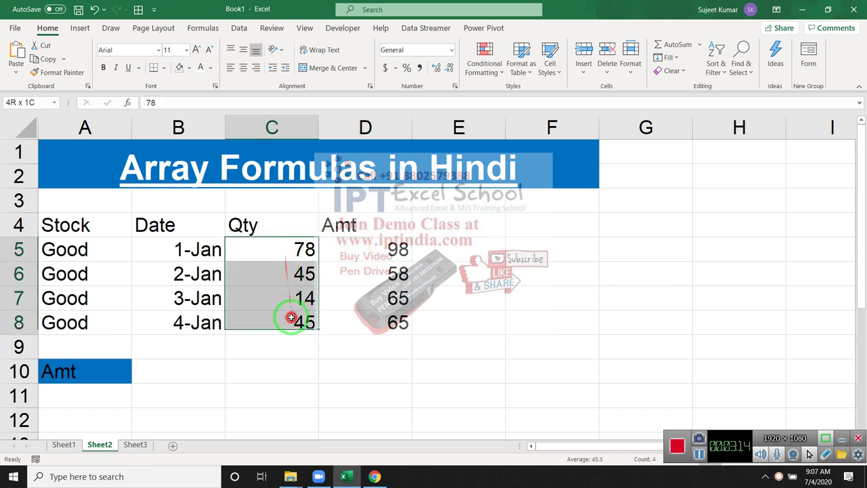
{"action": "mouse_move", "coordinate": [397, 249]}
{"action": "left_mouse_down"}
{"action": "mouse_move", "coordinate": [381, 285]}
{"action": "mouse_move", "coordinate": [381, 320]}
{"action": "left_mouse_up"}
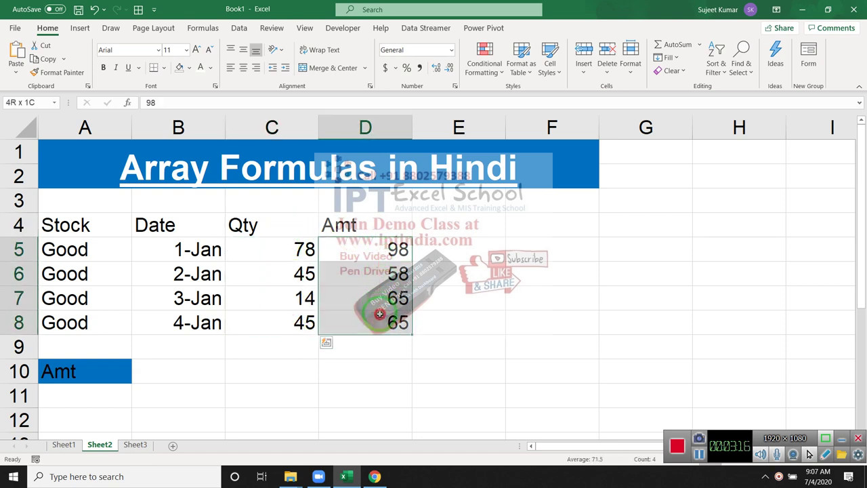
{"action": "left_click", "coordinate": [295, 255]}
{"action": "left_click", "coordinate": [366, 248]}
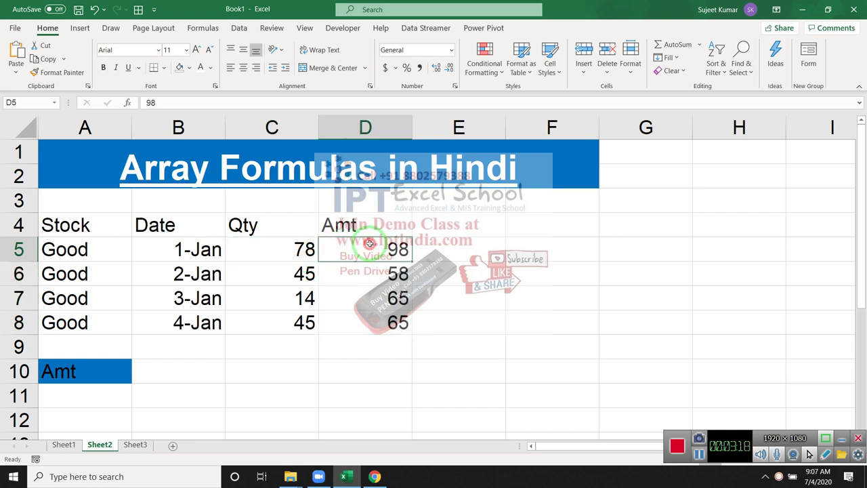
{"action": "left_click", "coordinate": [356, 294]}
{"action": "left_click", "coordinate": [375, 325]}
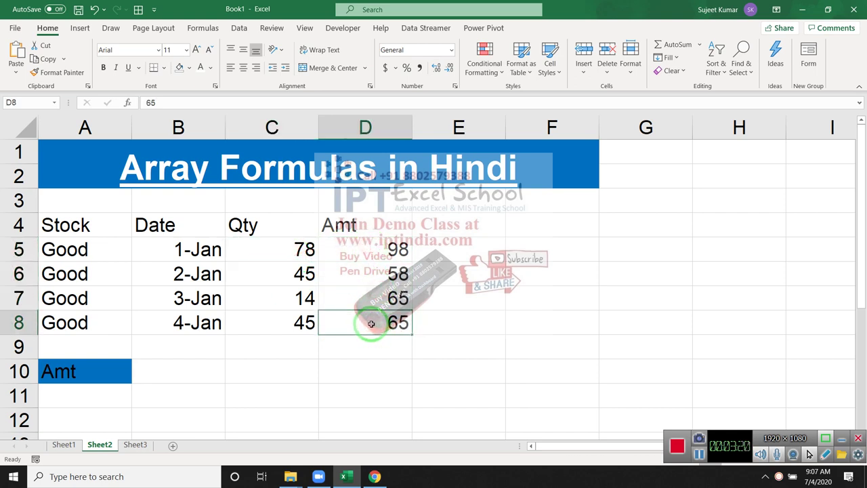
Rename the C4 heading from Qty to MRP, ending at cell E5.
{"action": "left_click", "coordinate": [278, 233]}
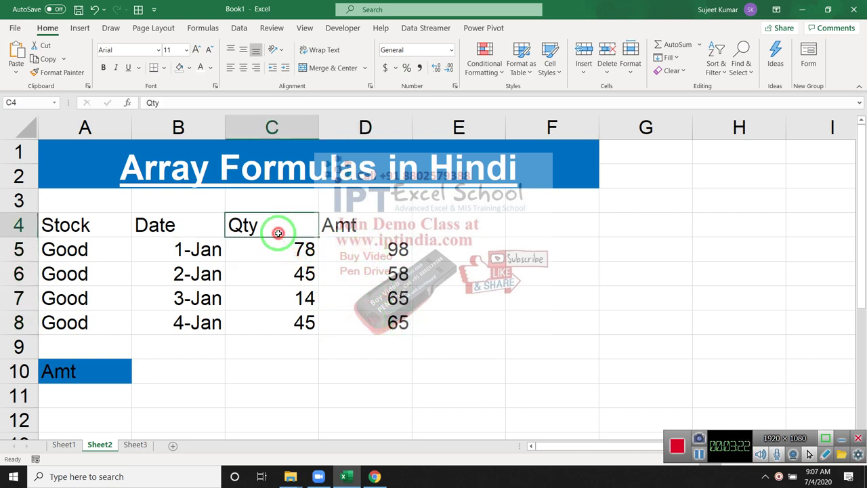
{"action": "type", "text": "AM"}
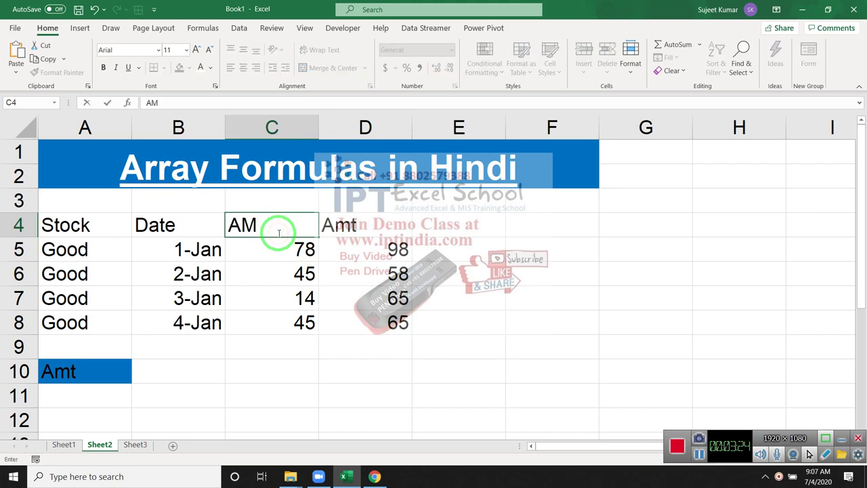
{"action": "type", "text": "R"}
{"action": "key", "text": "BackSpace"}
{"action": "key", "text": "BackSpace"}
{"action": "key", "text": "BackSpace"}
{"action": "type", "text": "MRP"}
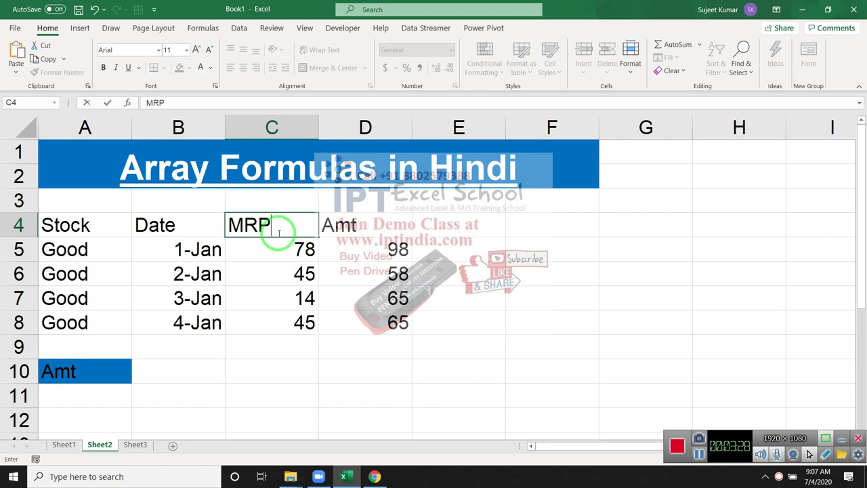
{"action": "key", "text": "Return"}
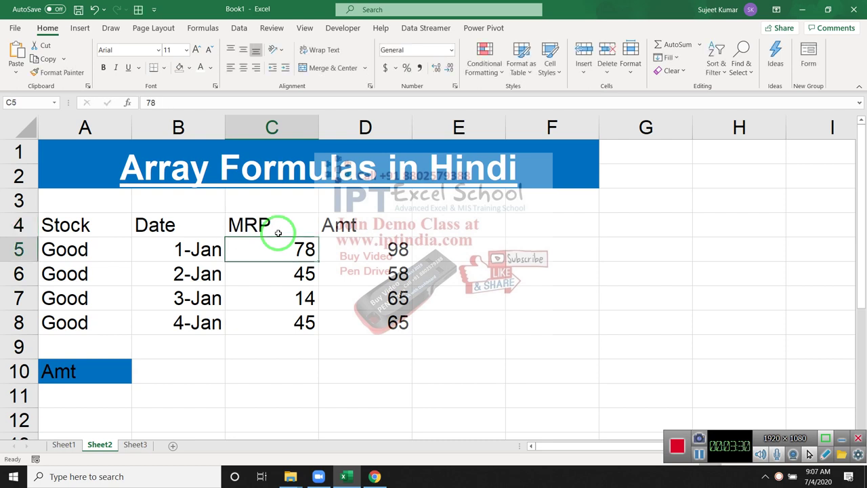
{"action": "key", "text": "Right"}
{"action": "key", "text": "Left"}
{"action": "key", "text": "Right"}
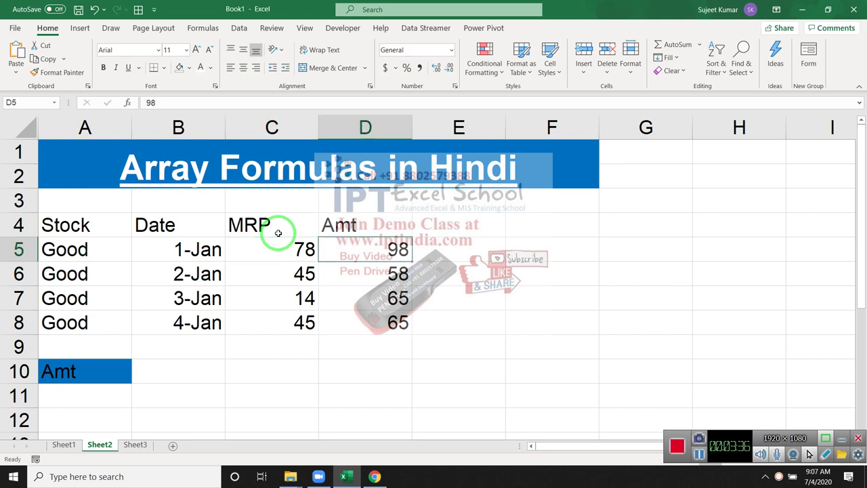
{"action": "key", "text": "Right"}
Test a D5/C5 division in E5, then clear it.
{"action": "type", "text": "Qt"}
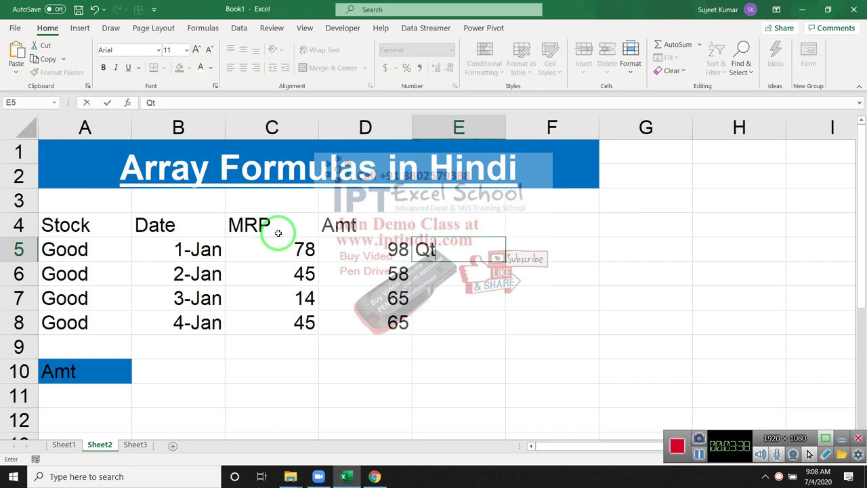
{"action": "key", "text": "Escape"}
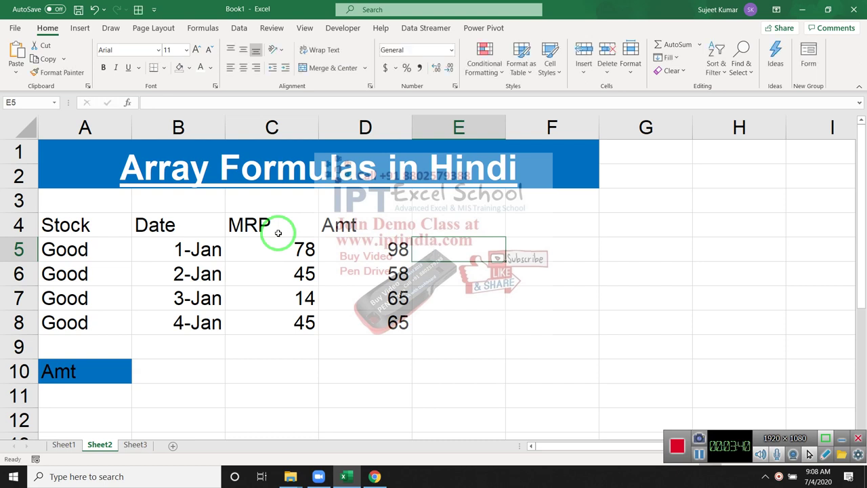
{"action": "type", "text": "="}
{"action": "key", "text": "Left"}
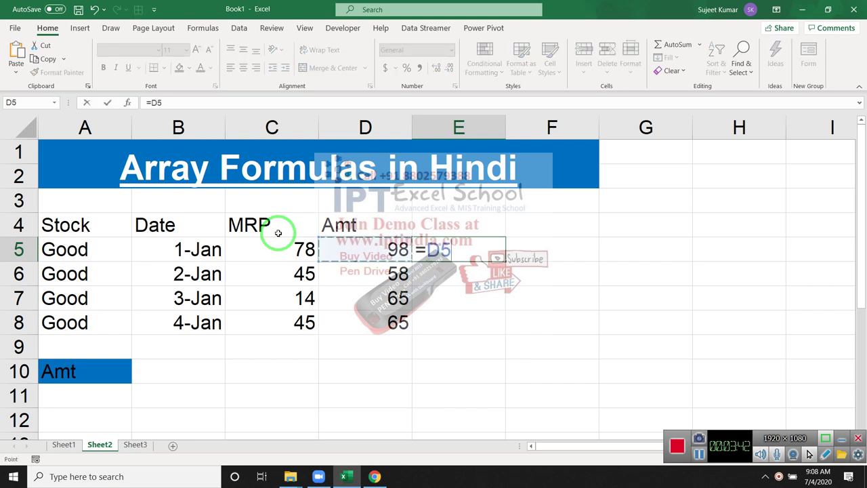
{"action": "type", "text": "/"}
{"action": "key", "text": "Left"}
{"action": "key", "text": "Left"}
{"action": "key", "text": "ctrl+Return"}
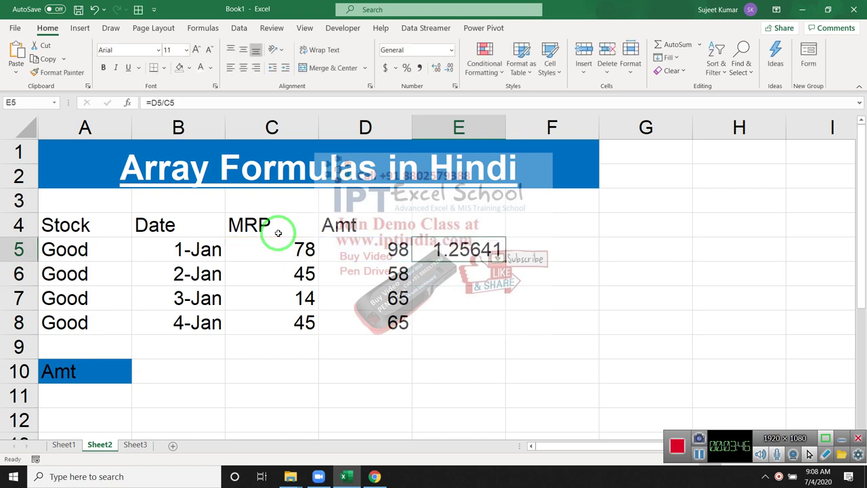
{"action": "key", "text": "Delete"}
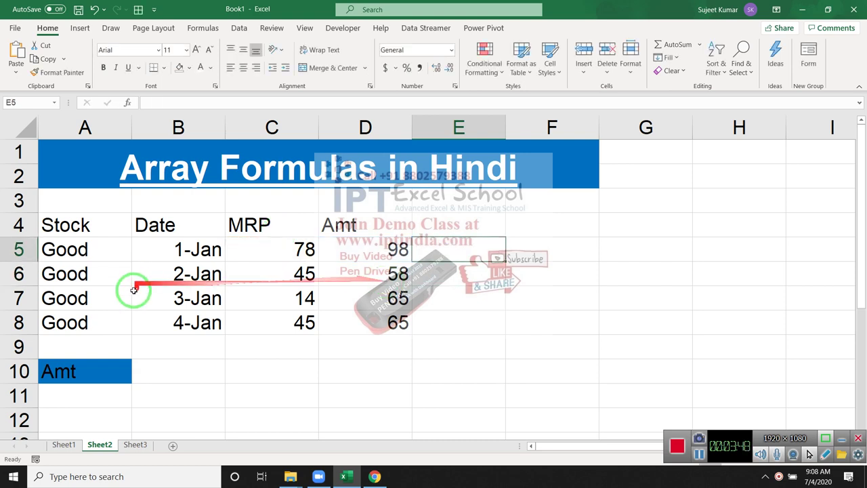
Enter {=SUMPRODUCT(D5:D8/C5:C8)} as an array formula in B10 (8.632601), then put + in H3.
{"action": "left_click", "coordinate": [167, 373]}
{"action": "type", "text": "=s"}
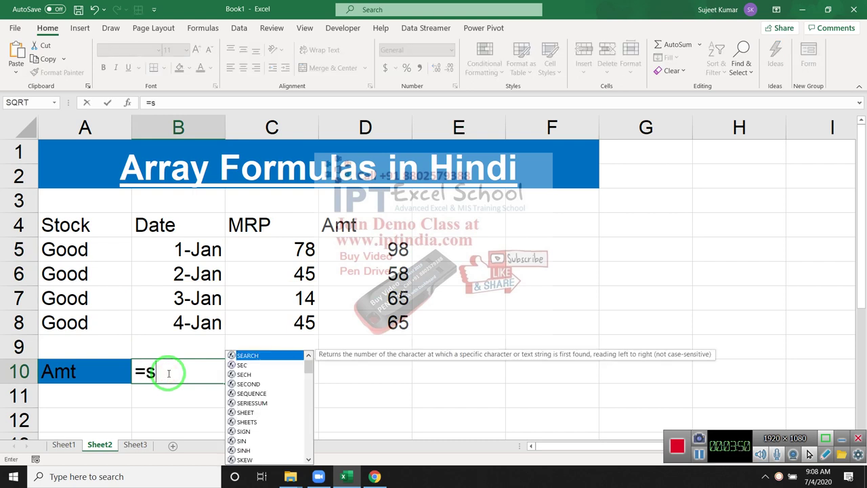
{"action": "type", "text": "ub"}
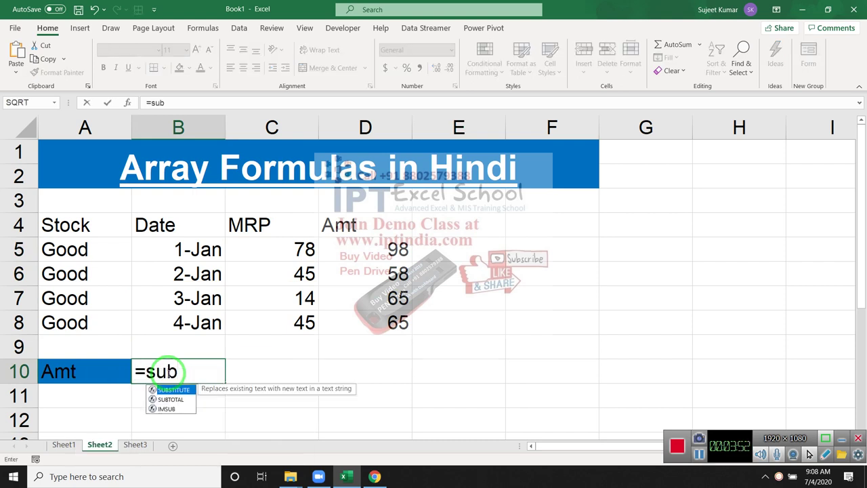
{"action": "key", "text": "BackSpace"}
{"action": "type", "text": "m"}
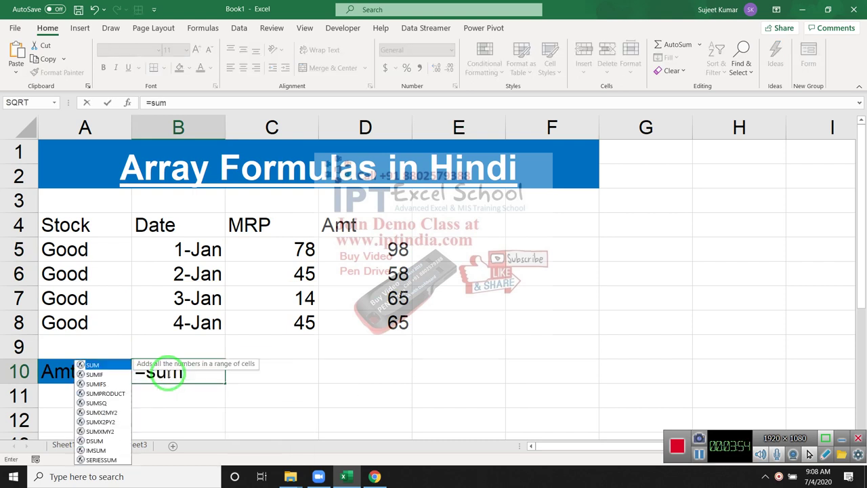
{"action": "key", "text": "Down"}
{"action": "key", "text": "Down"}
{"action": "key", "text": "Down"}
{"action": "key", "text": "Tab"}
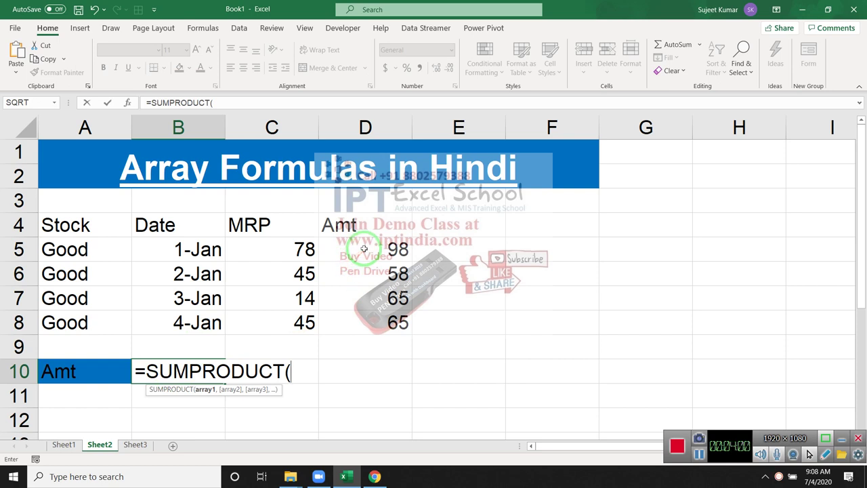
{"action": "left_click_drag", "start_coordinate": [364, 249], "coordinate": [361, 311]}
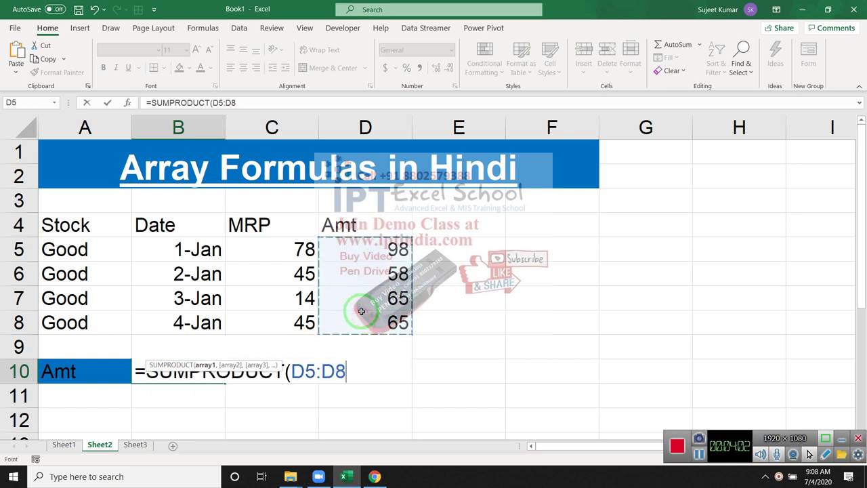
{"action": "type", "text": "/"}
{"action": "left_click_drag", "start_coordinate": [304, 250], "coordinate": [296, 317]}
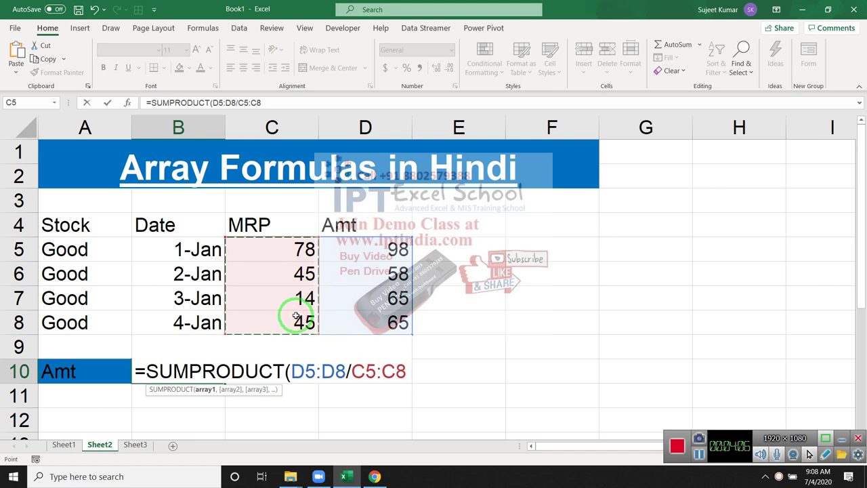
{"action": "type", "text": ")"}
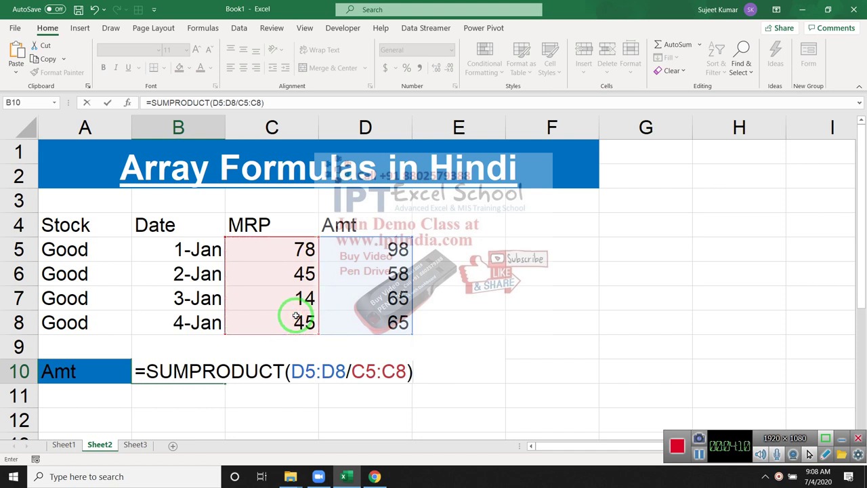
{"action": "key", "text": "ctrl+shift+Return"}
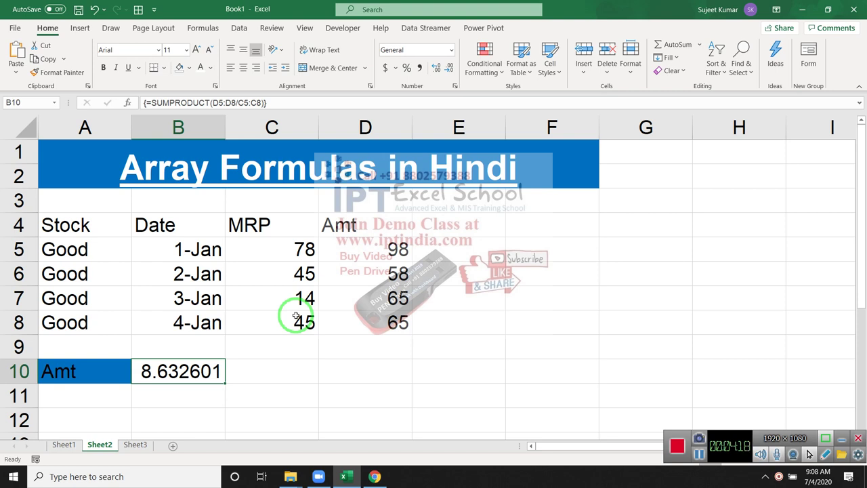
{"action": "left_click", "coordinate": [702, 199]}
{"action": "key", "text": "Return"}
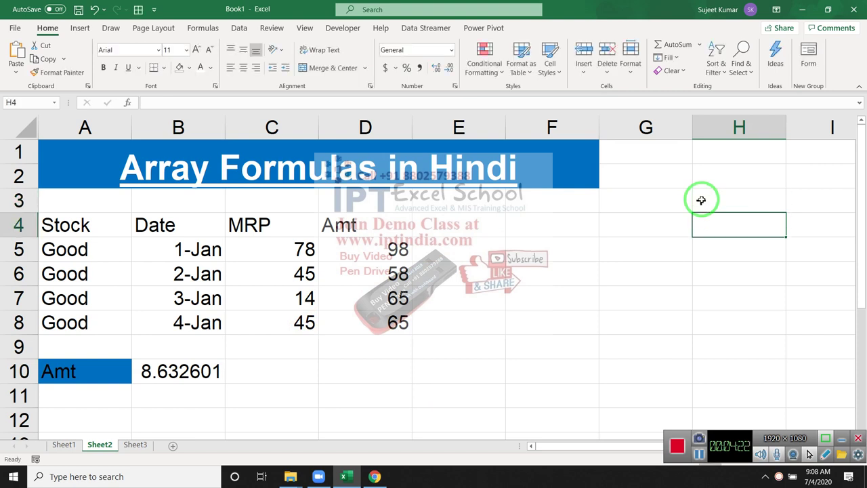
List the operators /, -, * and ^ in H4:H7 below the +, and select H3:H7.
{"action": "double_click", "coordinate": [704, 227]}
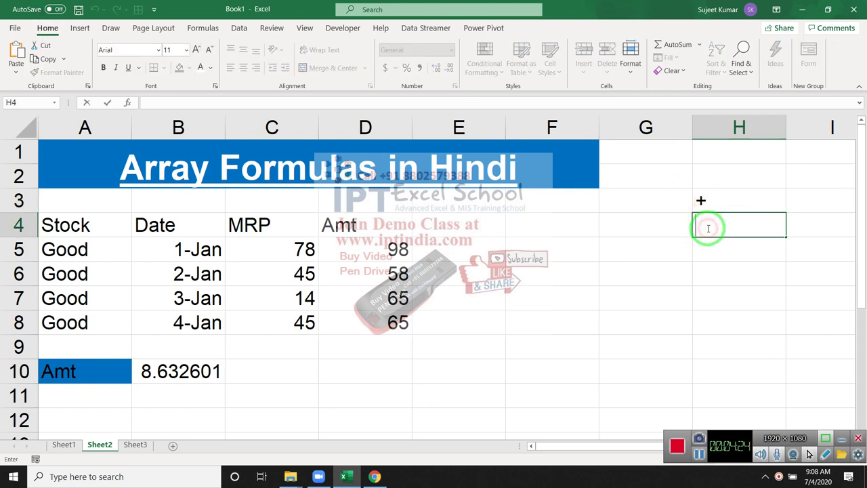
{"action": "type", "text": "/"}
{"action": "key", "text": "Return"}
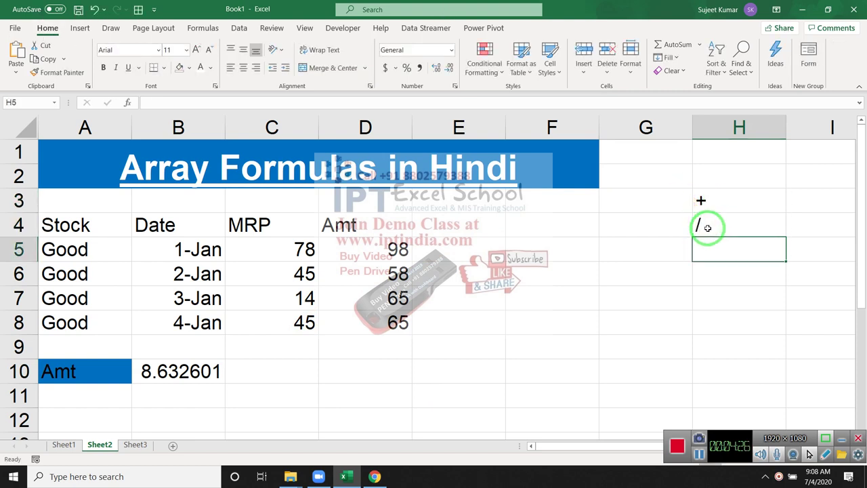
{"action": "type", "text": "-"}
{"action": "key", "text": "Return"}
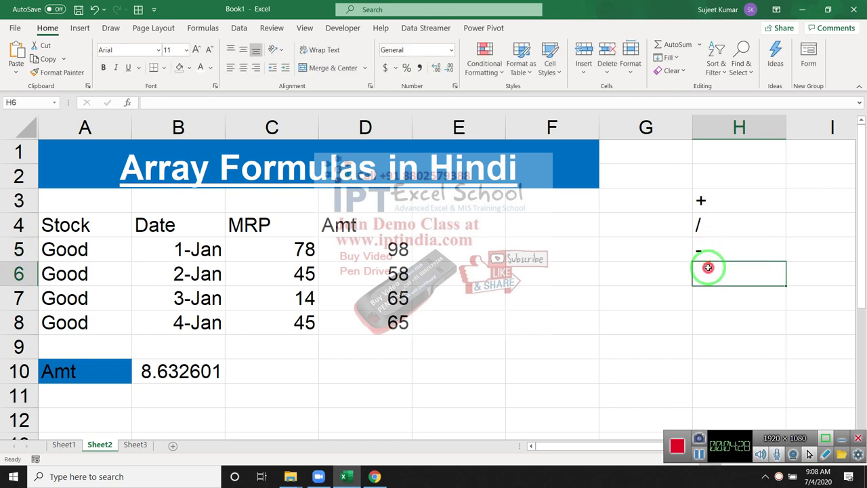
{"action": "type", "text": "*"}
{"action": "key", "text": "Return"}
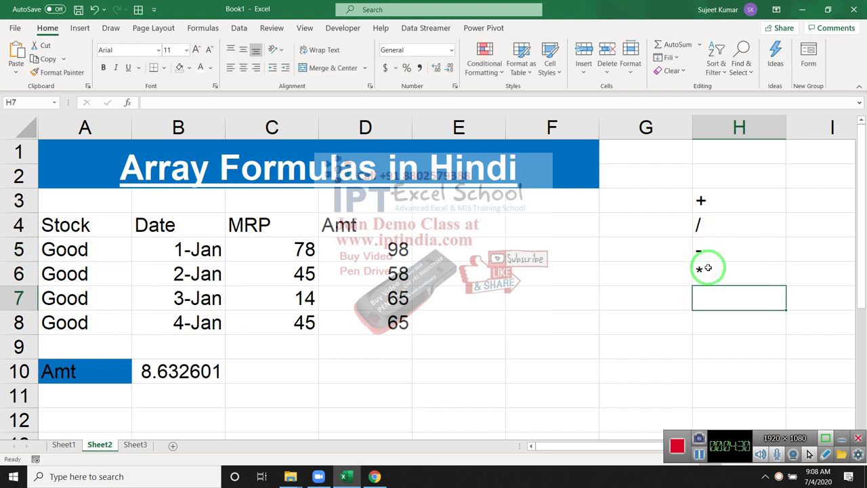
{"action": "type", "text": "^"}
{"action": "key", "text": "Return"}
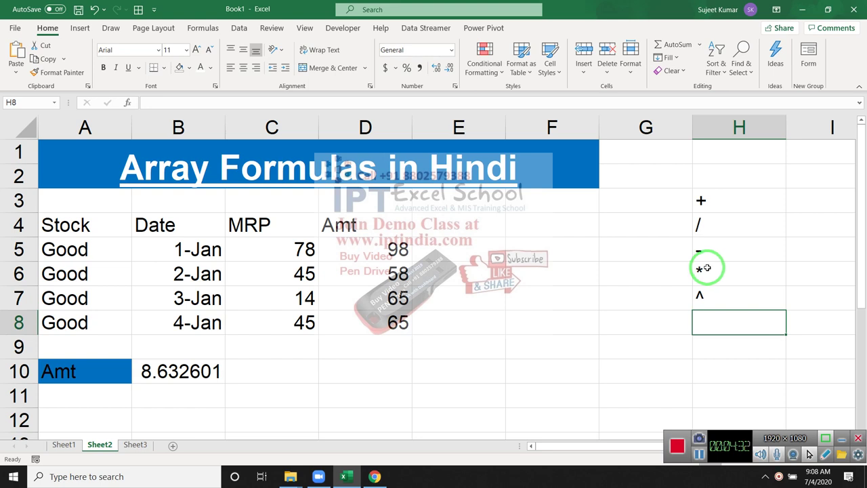
{"action": "left_click_drag", "start_coordinate": [696, 208], "coordinate": [696, 291]}
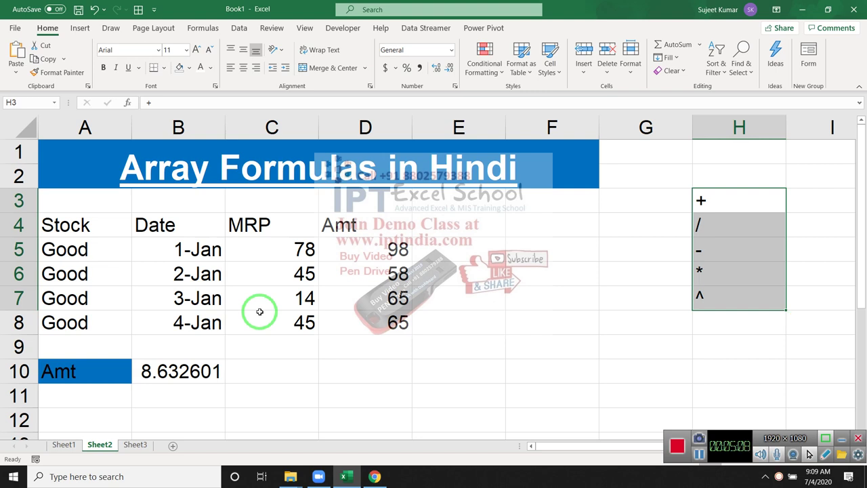
{"action": "key", "text": "super+d"}
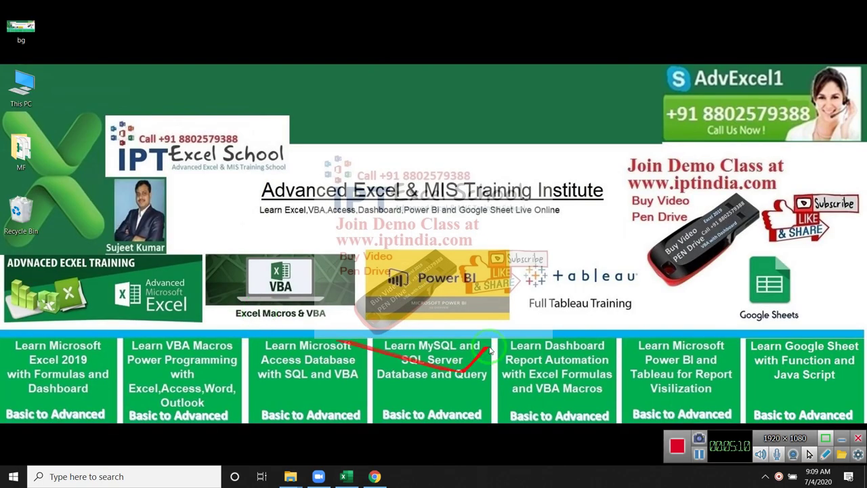
{"action": "mouse_move", "coordinate": [680, 109]}
{"action": "left_mouse_down"}
{"action": "mouse_move", "coordinate": [810, 134]}
{"action": "mouse_move", "coordinate": [803, 133]}
{"action": "left_mouse_up"}
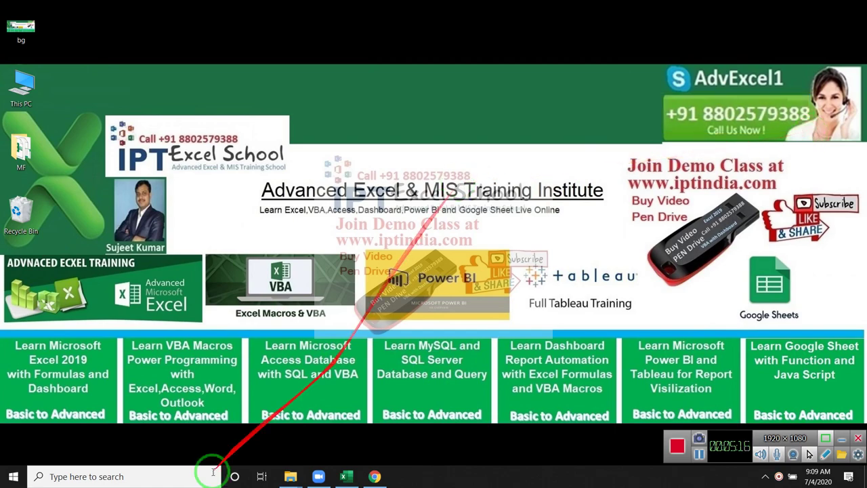
{"action": "left_click", "coordinate": [314, 478]}
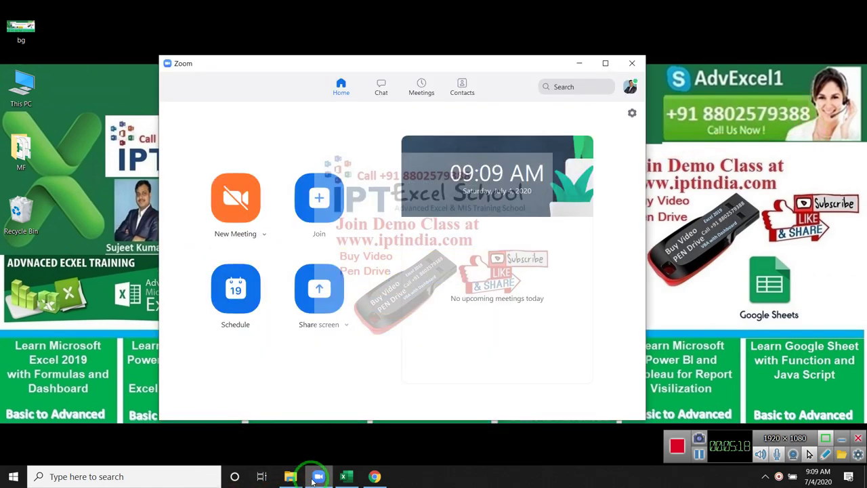
{"action": "left_click", "coordinate": [314, 477]}
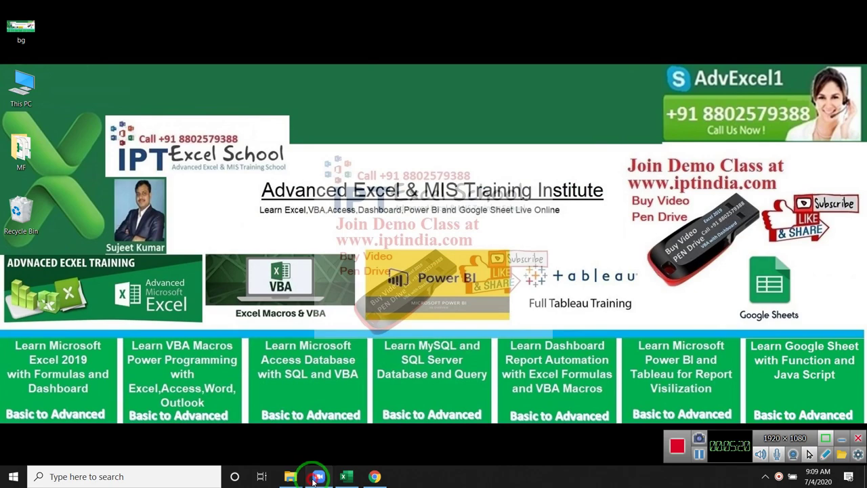
{"action": "left_click", "coordinate": [313, 478]}
{"action": "left_click", "coordinate": [311, 479]}
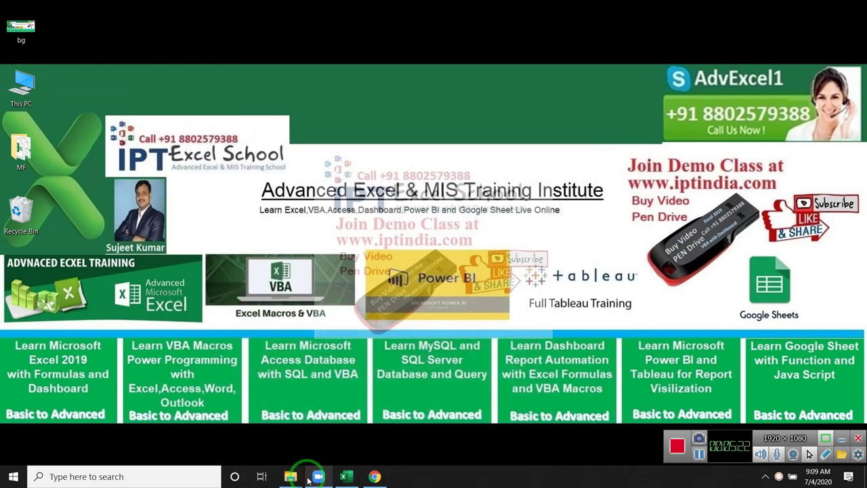
{"action": "left_click", "coordinate": [308, 480]}
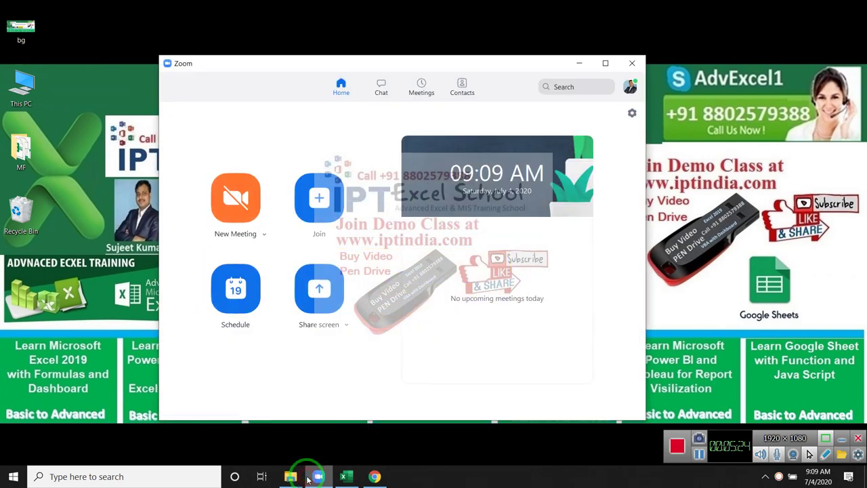
{"action": "left_click", "coordinate": [307, 479]}
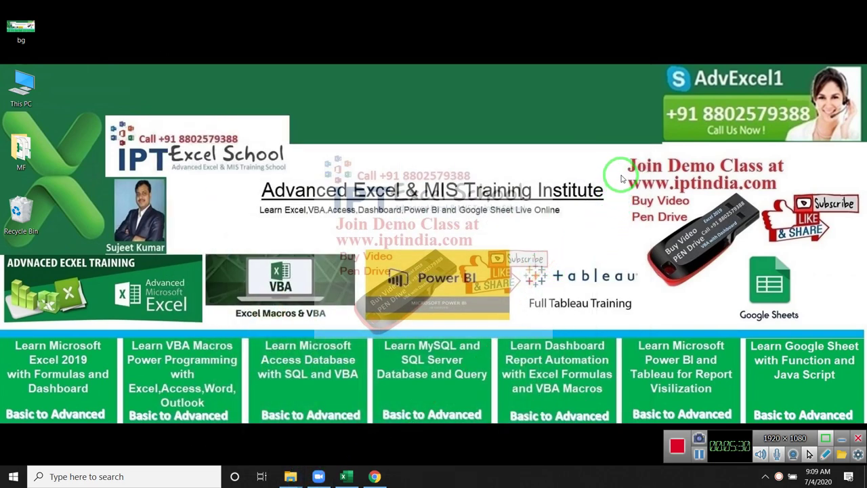
{"action": "left_click_drag", "start_coordinate": [620, 174], "coordinate": [790, 195]}
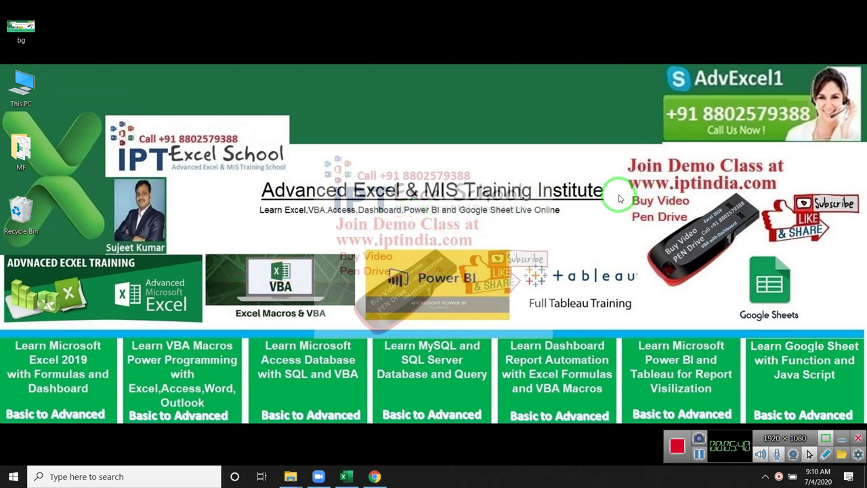
{"action": "left_click_drag", "start_coordinate": [618, 195], "coordinate": [762, 284]}
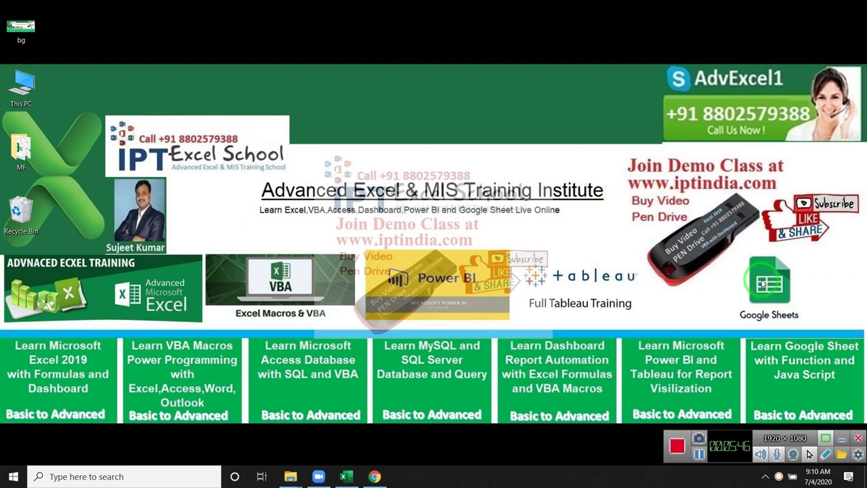